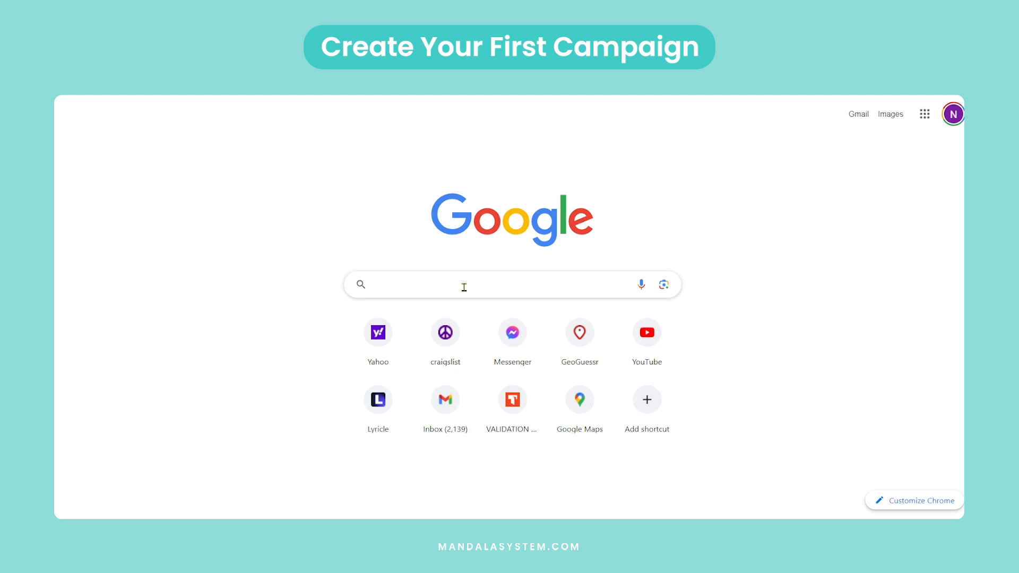
# Search Google for "electric vehicles" and look through the results page.
pyautogui.write('electric vehicles')
pyautogui.click(433, 310)
pyautogui.scroll(-8, 433, 316)
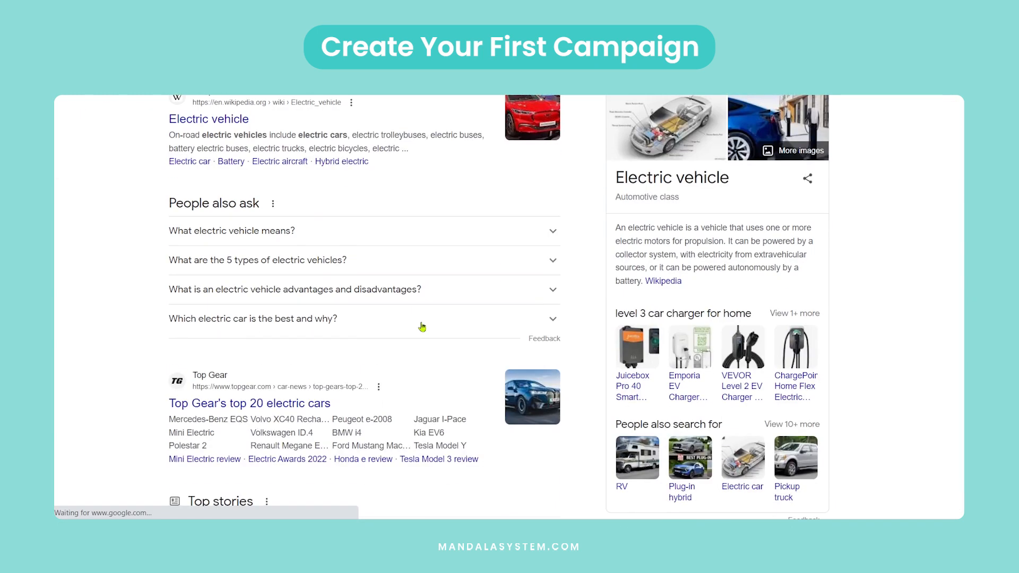
pyautogui.scroll(-5, 422, 327)
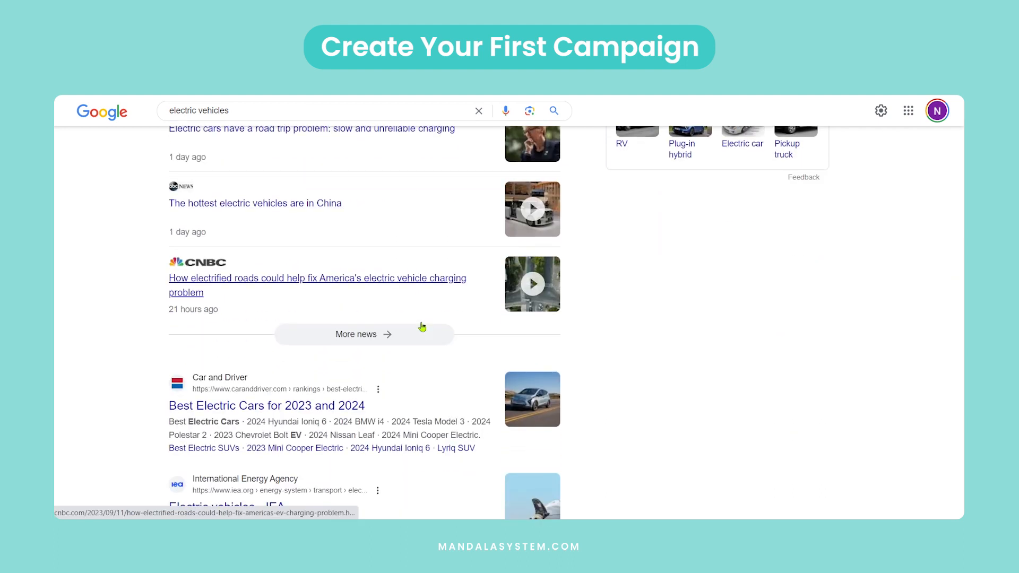
pyautogui.scroll(5, 422, 327)
pyautogui.scroll(5, 422, 327)
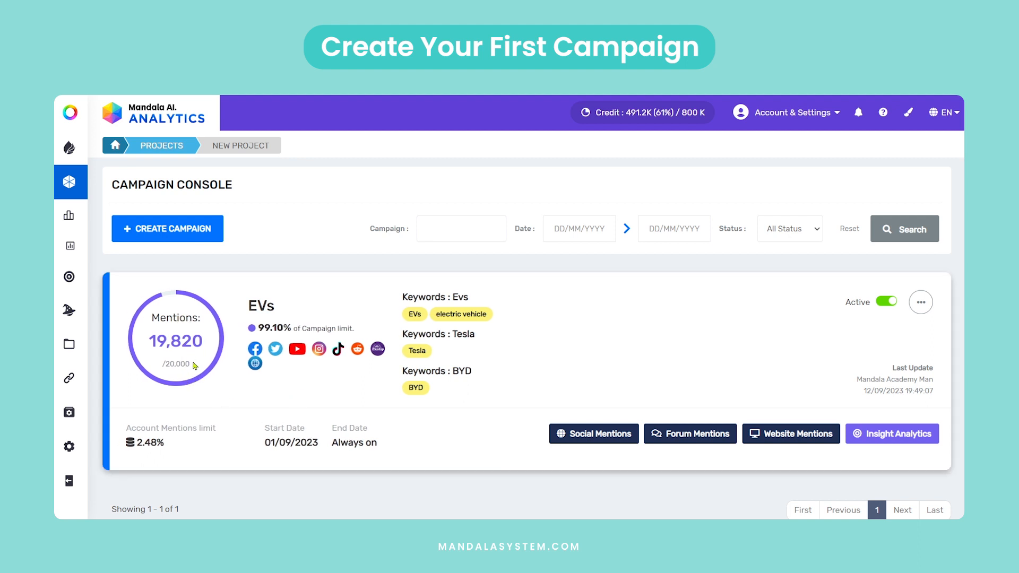
# Review the EVs campaign's mentions count and its start and end dates in the campaign console.
pyautogui.moveTo(195, 365); pyautogui.dragTo(217, 346)
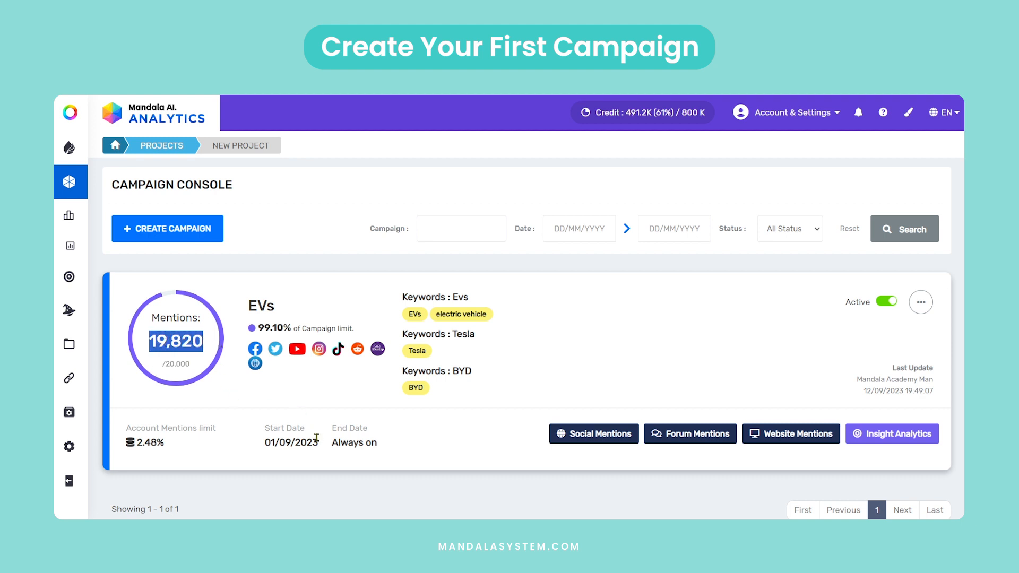
pyautogui.moveTo(264, 445); pyautogui.dragTo(394, 449)
pyautogui.click(433, 450)
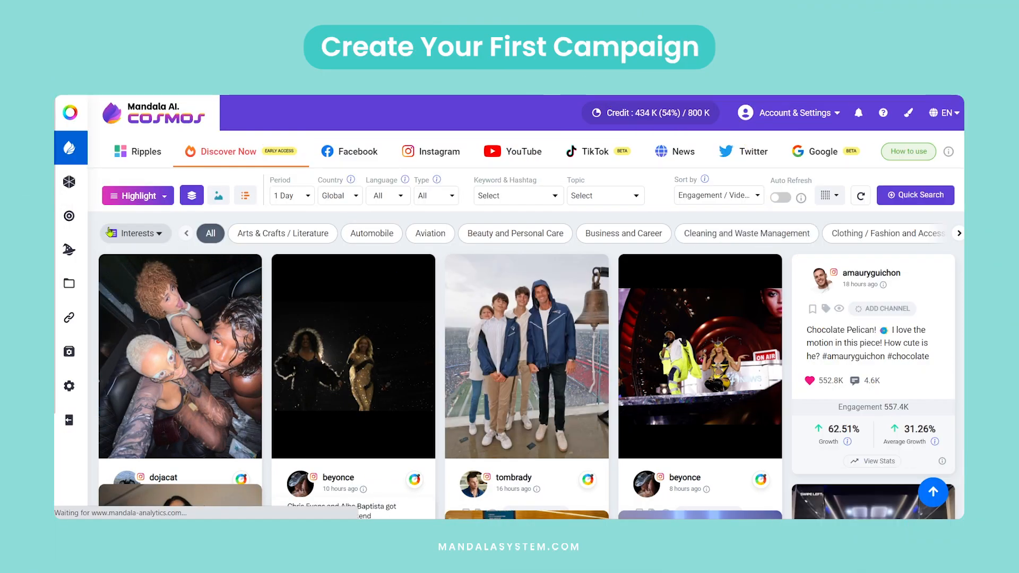
# Create an active project named "New Project" in Mandala AI Analytics, assigned to the All user group.
pyautogui.click(71, 184)
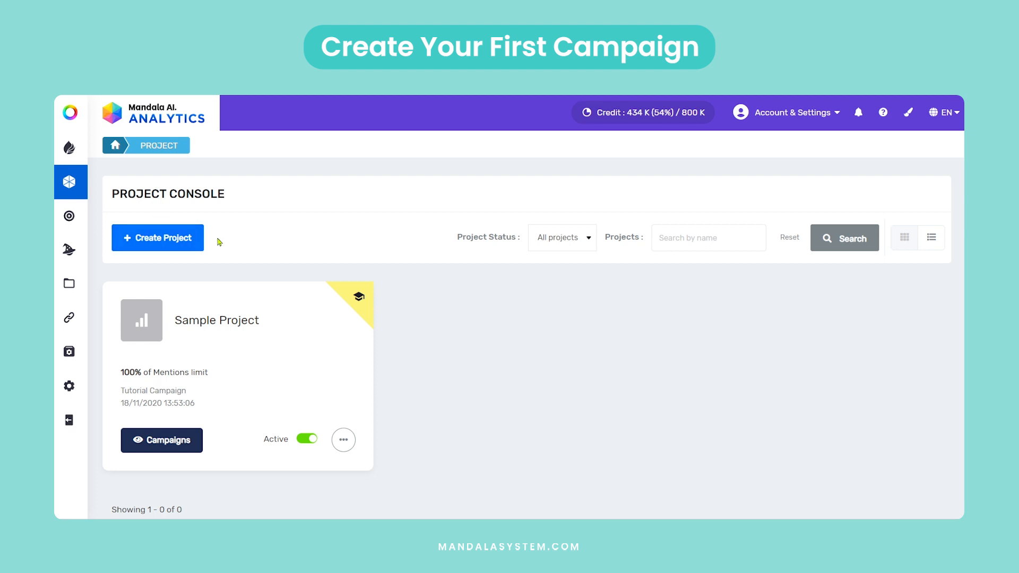
pyautogui.click(170, 252)
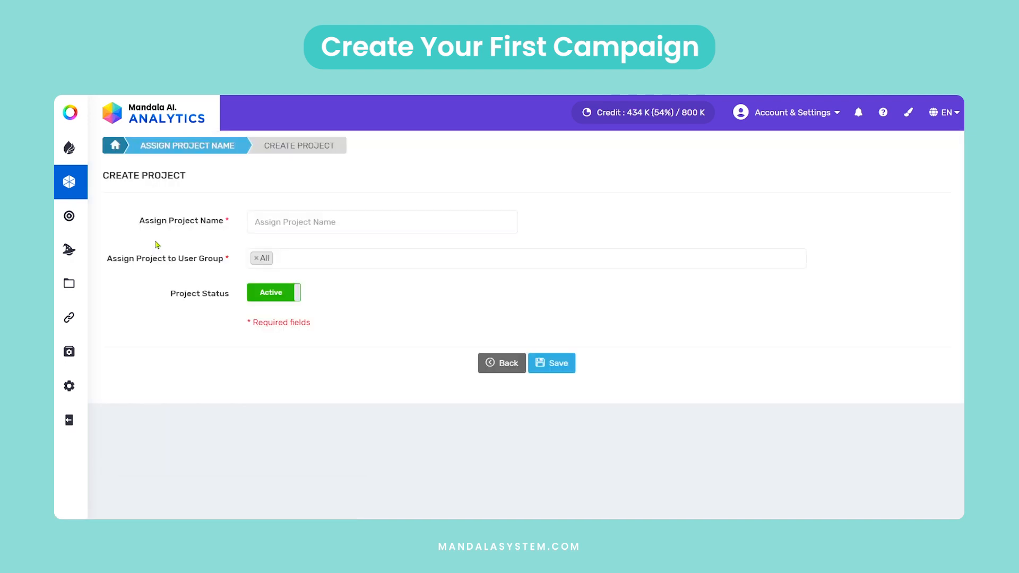
pyautogui.click(276, 221)
pyautogui.write('New Proje')
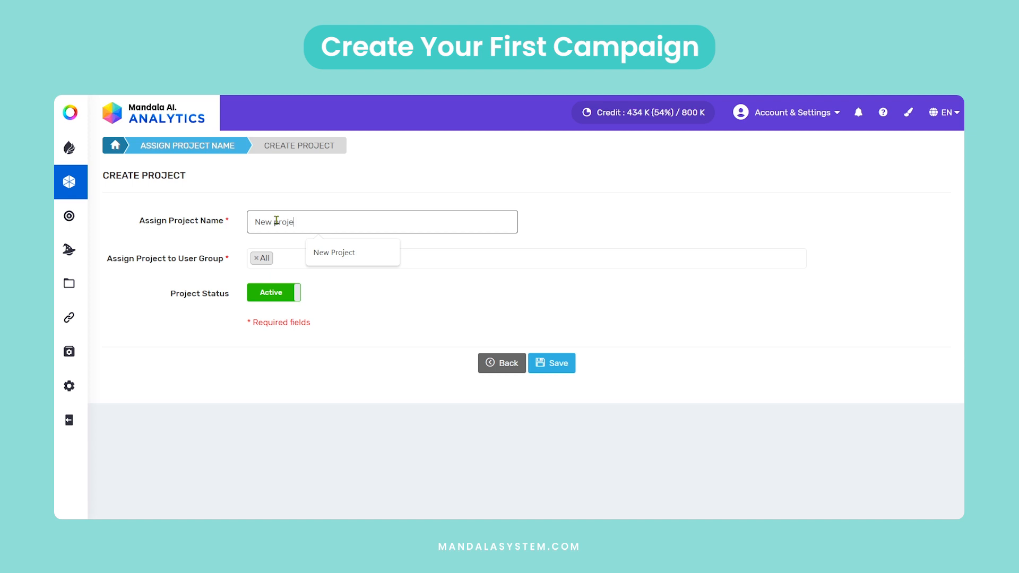
pyautogui.click(340, 253)
pyautogui.click(550, 365)
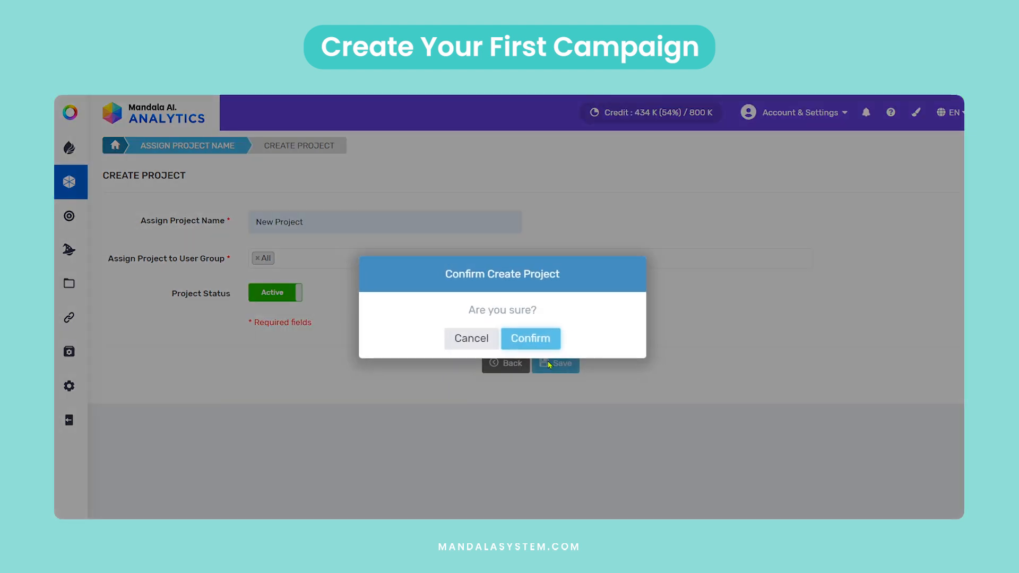
pyautogui.click(546, 338)
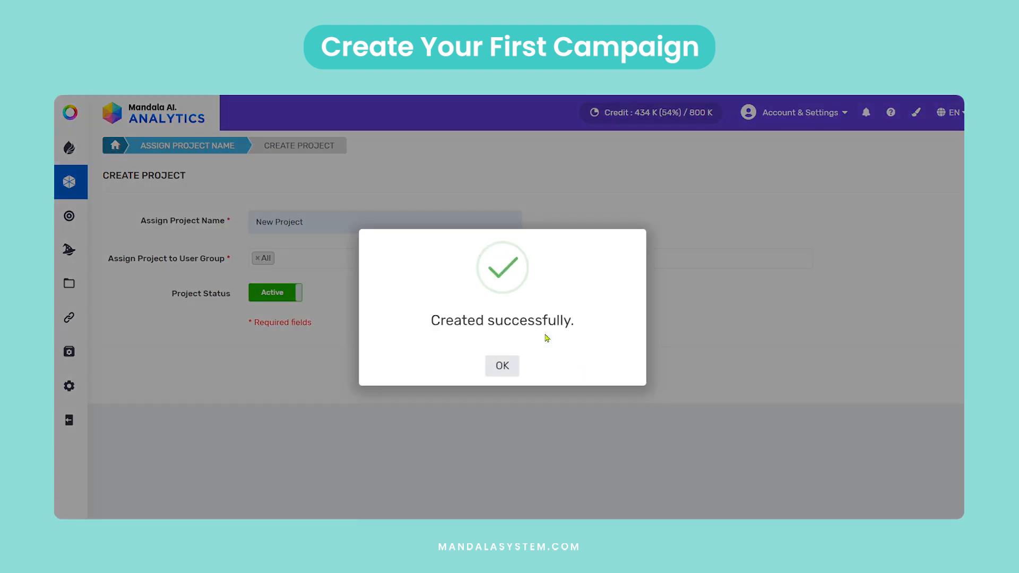
pyautogui.click(502, 365)
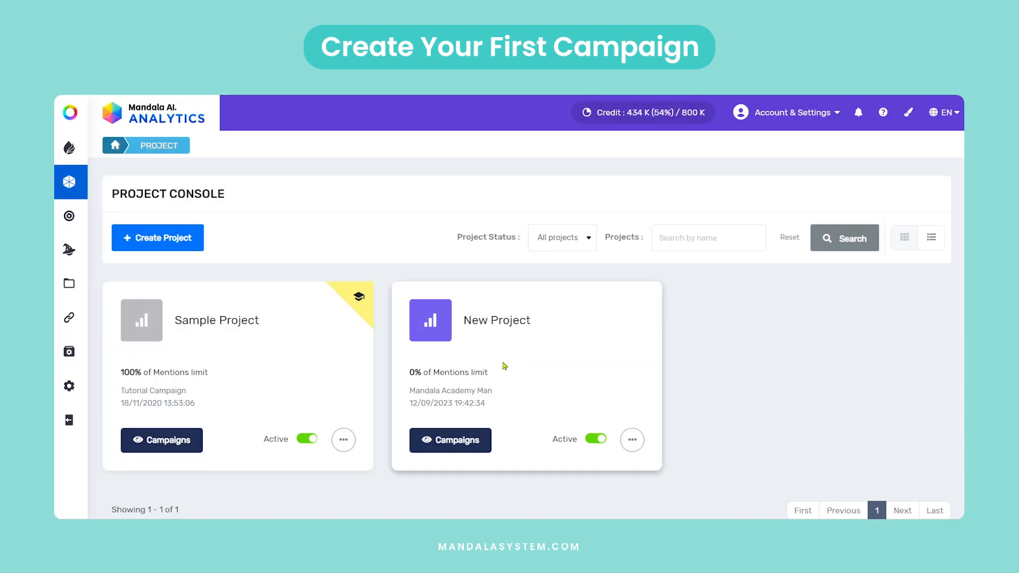
# Start a new campaign inside New Project and name it "EVs".
pyautogui.click(444, 449)
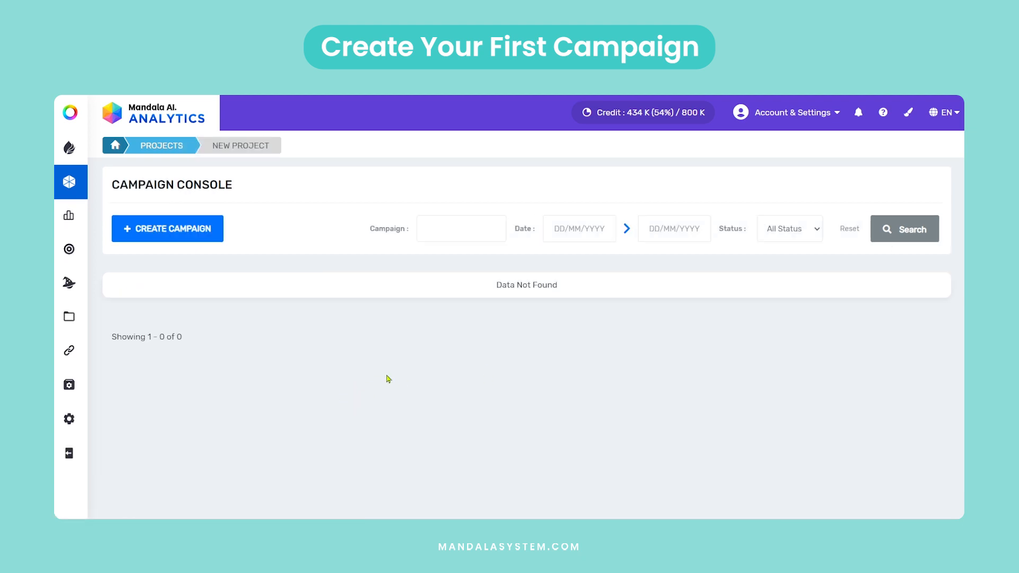
pyautogui.click(171, 235)
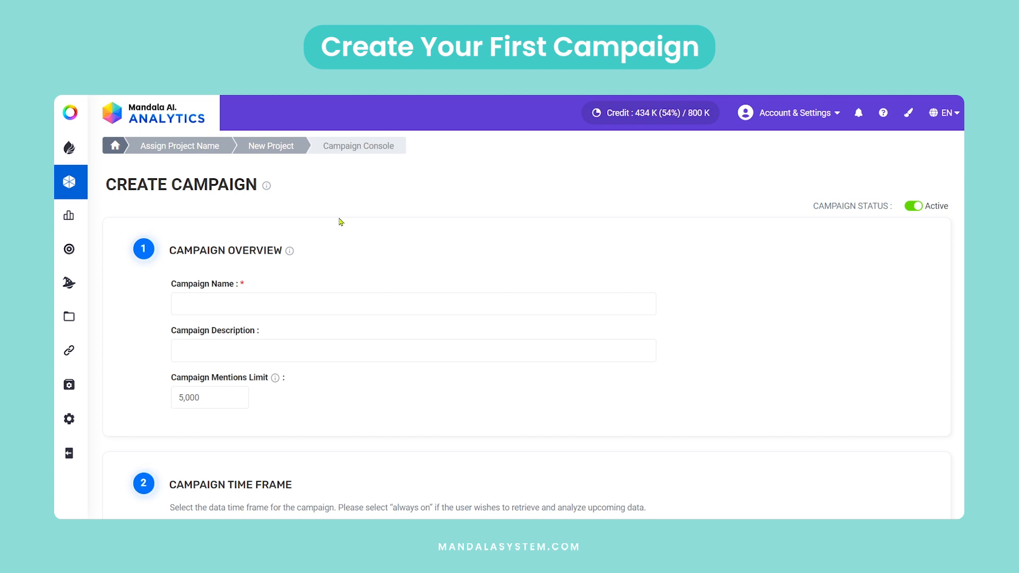
pyautogui.click(232, 302)
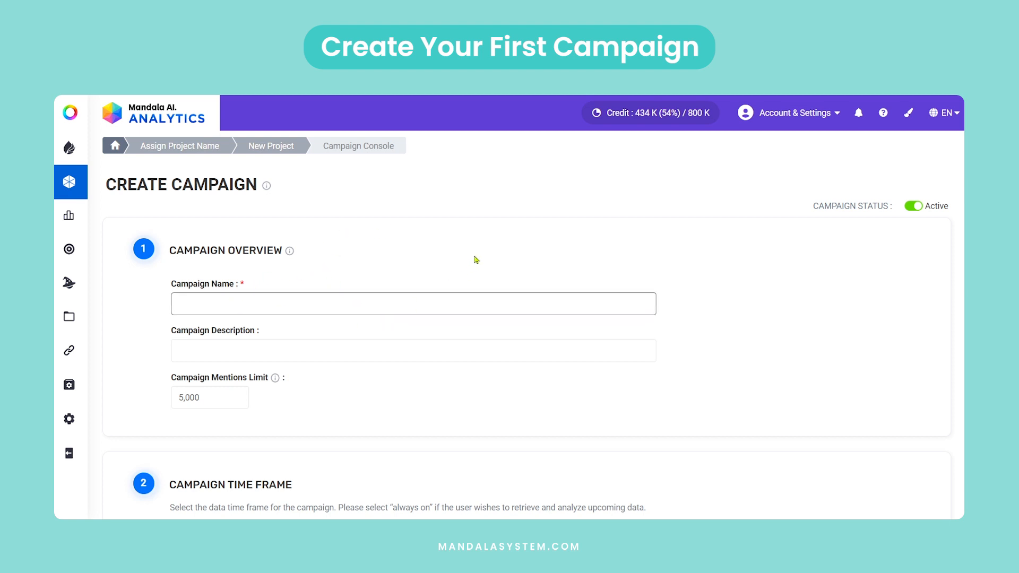
pyautogui.write('EVs')
pyautogui.scroll(-1, 234, 349)
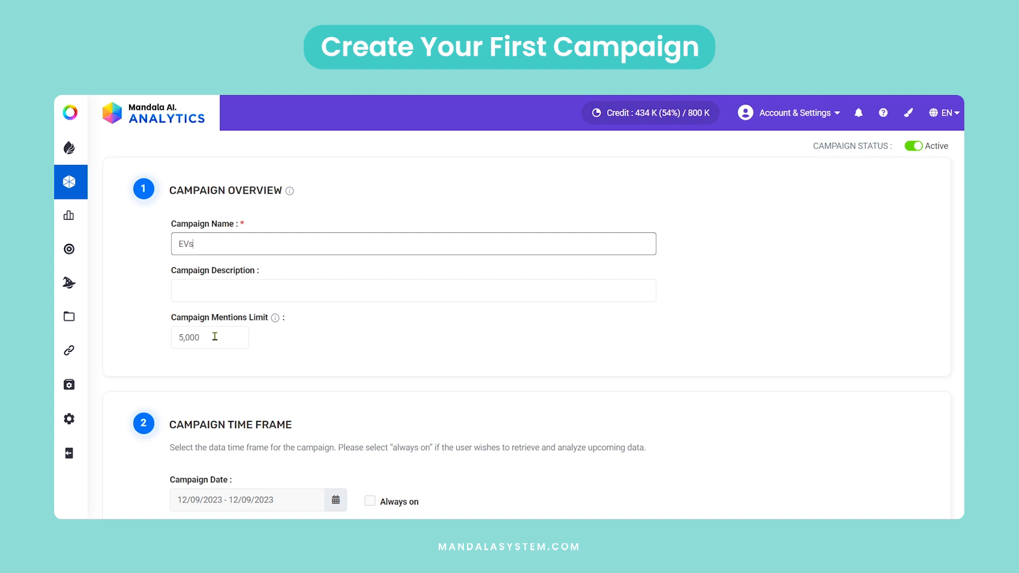
# Set the campaign mentions limit to 20,000.
pyautogui.click(215, 337)
pyautogui.press('BackSpace')
pyautogui.press('BackSpace')
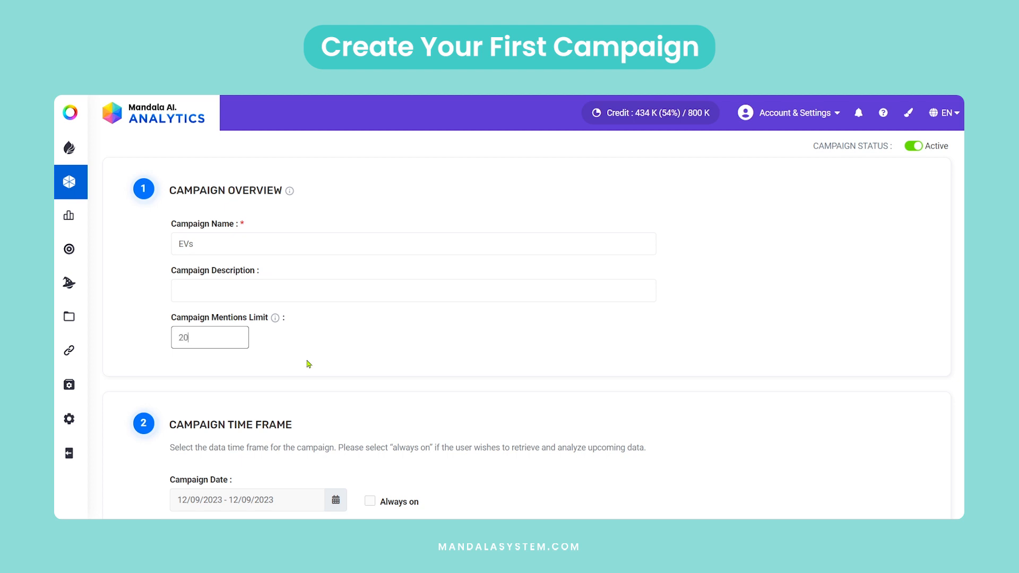
pyautogui.write('00')
pyautogui.click(392, 335)
pyautogui.scroll(-3, 392, 334)
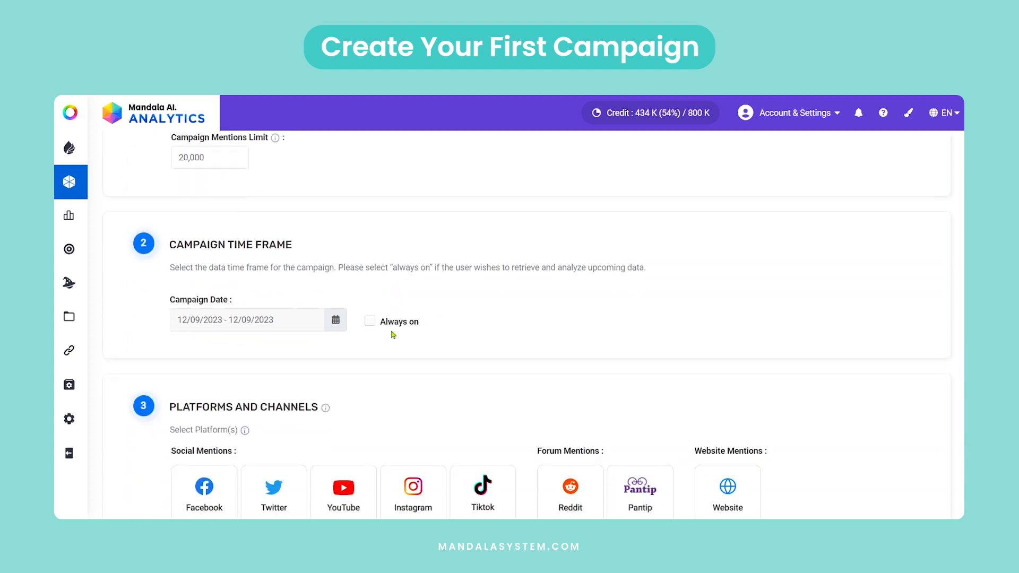
pyautogui.scroll(-1, 409, 294)
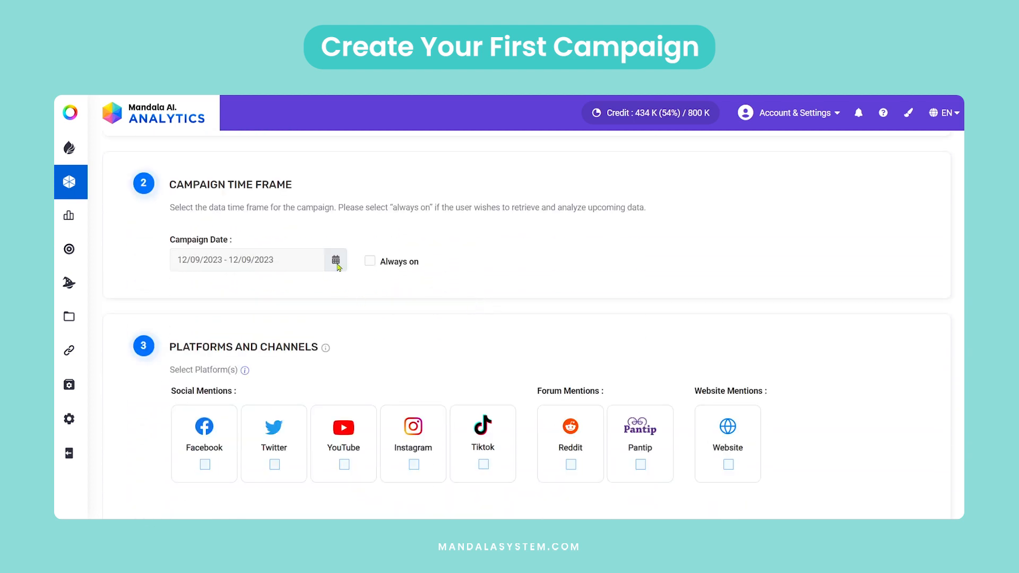
pyautogui.click(337, 263)
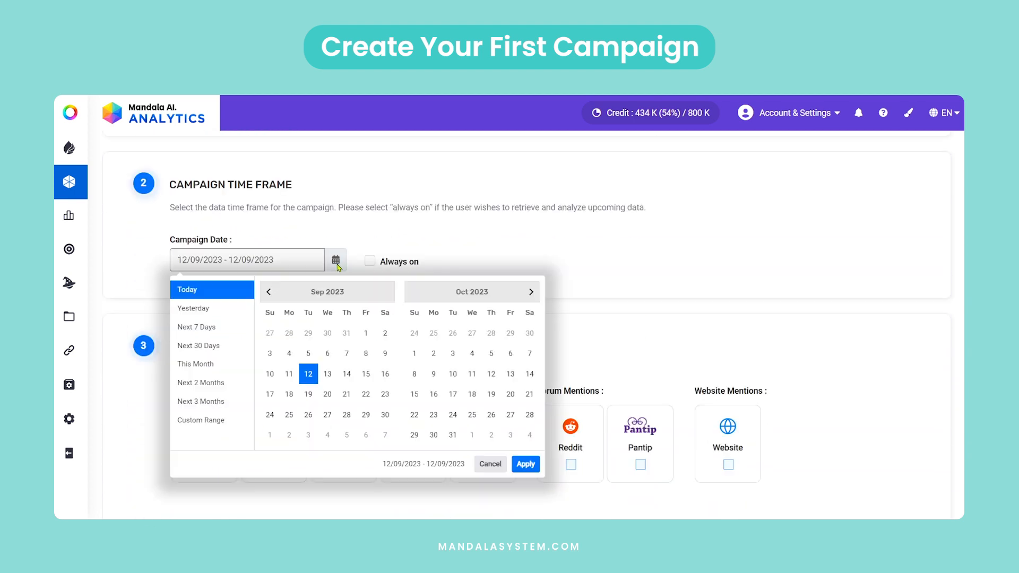
pyautogui.click(269, 293)
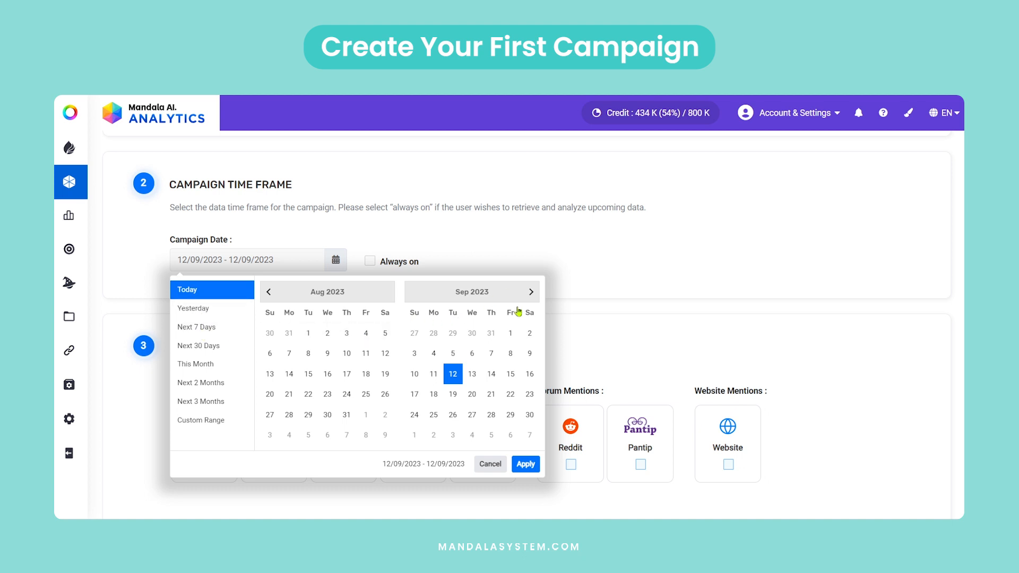
pyautogui.click(511, 339)
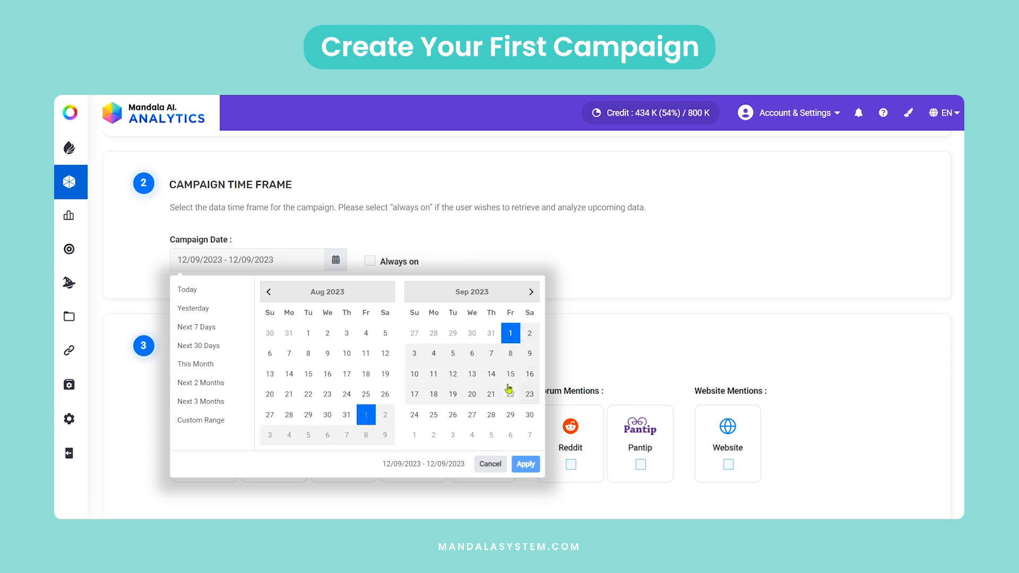
pyautogui.click(567, 361)
# Make the campaign time frame always on, with a start date of 01/09/2023.
pyautogui.click(370, 262)
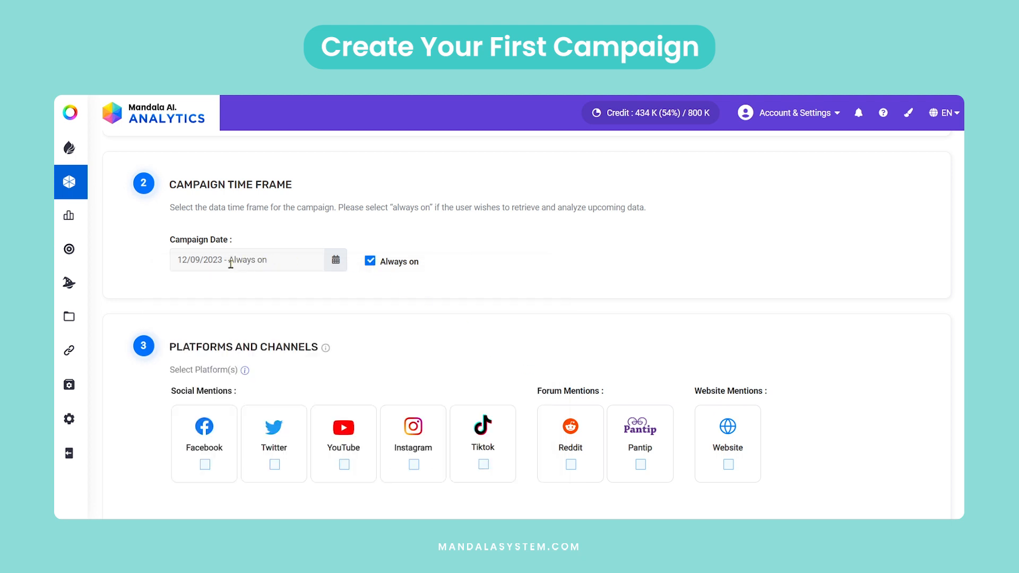
pyautogui.click(205, 260)
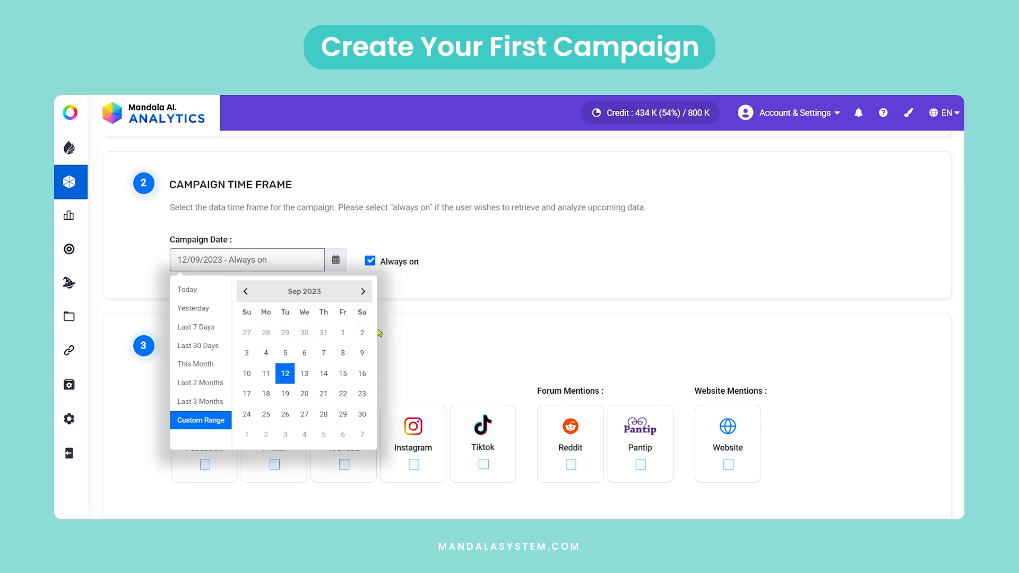
pyautogui.click(343, 333)
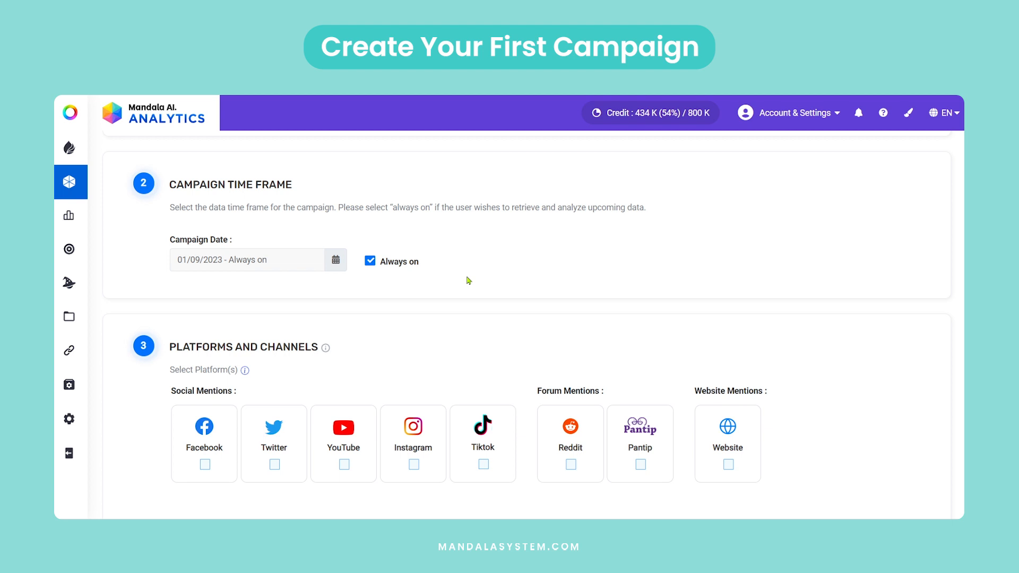
# Include Facebook, Twitter, YouTube, Instagram, Tiktok, Reddit, Pantip and Website as the campaign's platforms.
pyautogui.scroll(-2, 469, 281)
pyautogui.click(205, 344)
pyautogui.click(274, 344)
pyautogui.click(344, 344)
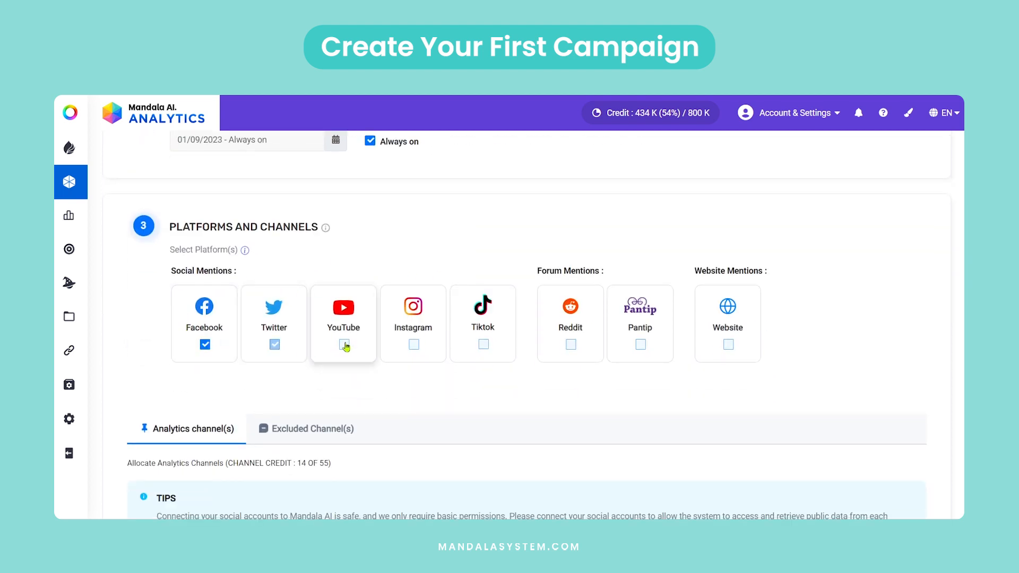
pyautogui.click(414, 345)
pyautogui.click(484, 344)
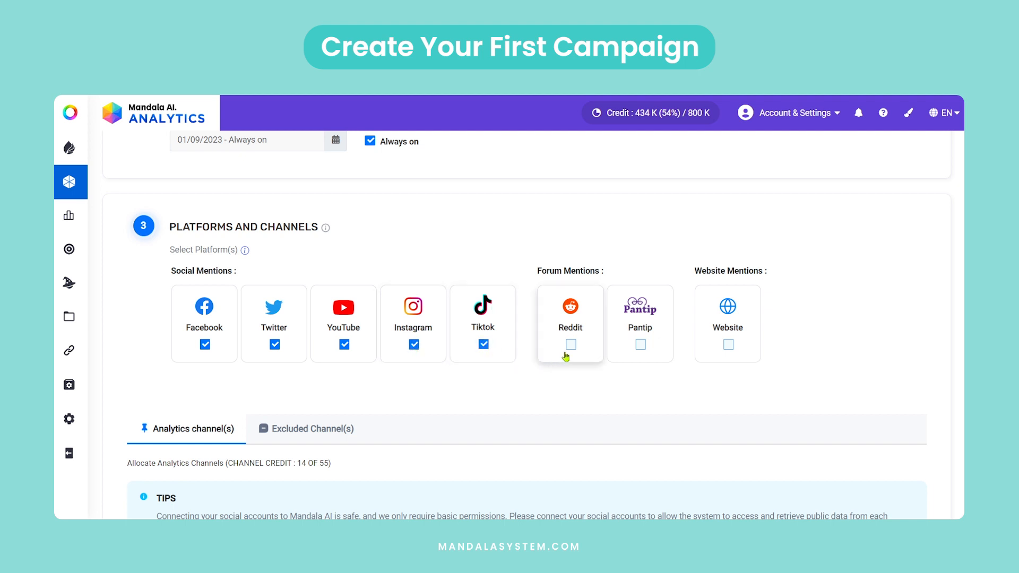
pyautogui.click(572, 346)
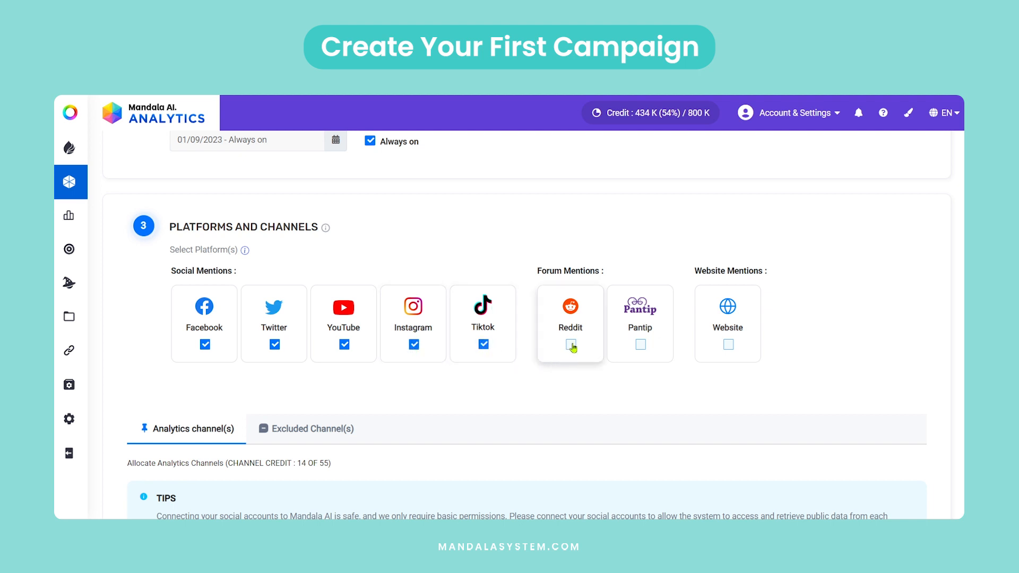
pyautogui.click(641, 346)
pyautogui.click(728, 345)
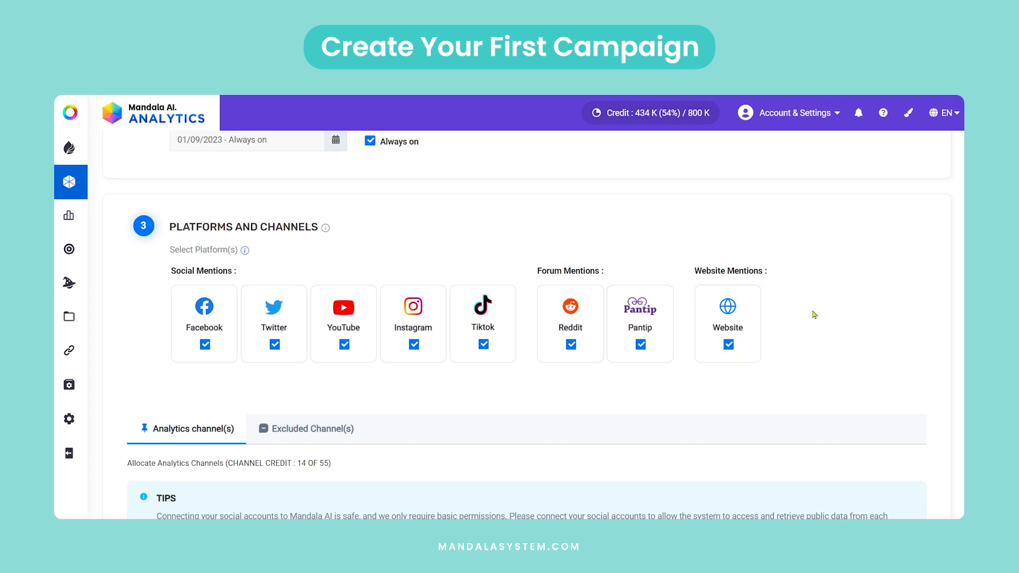
# Search Facebook's public channels for "motor trend" and select MotorTrend+ as an analytics channel.
pyautogui.scroll(-5, 810, 317)
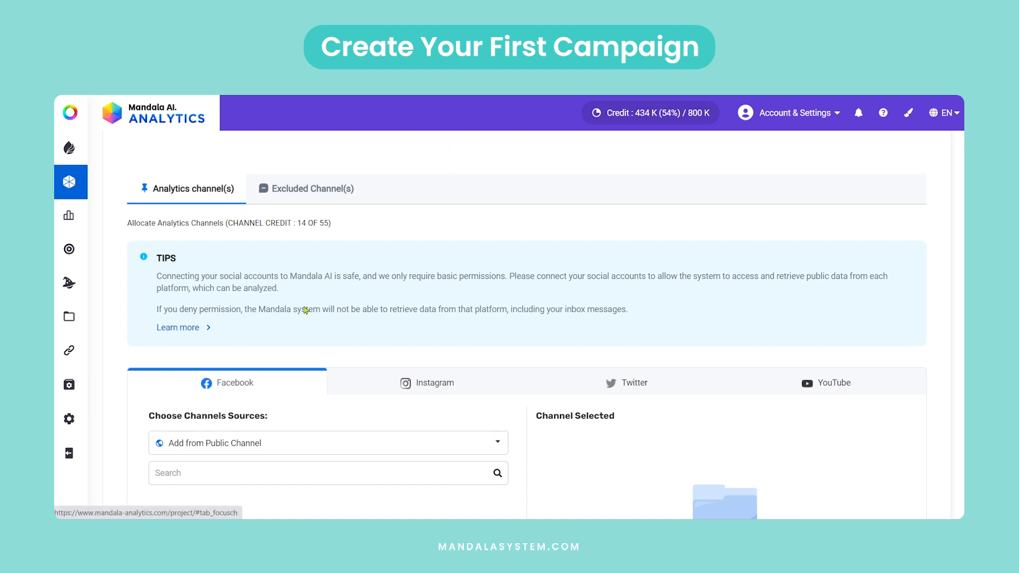
pyautogui.scroll(-1, 310, 303)
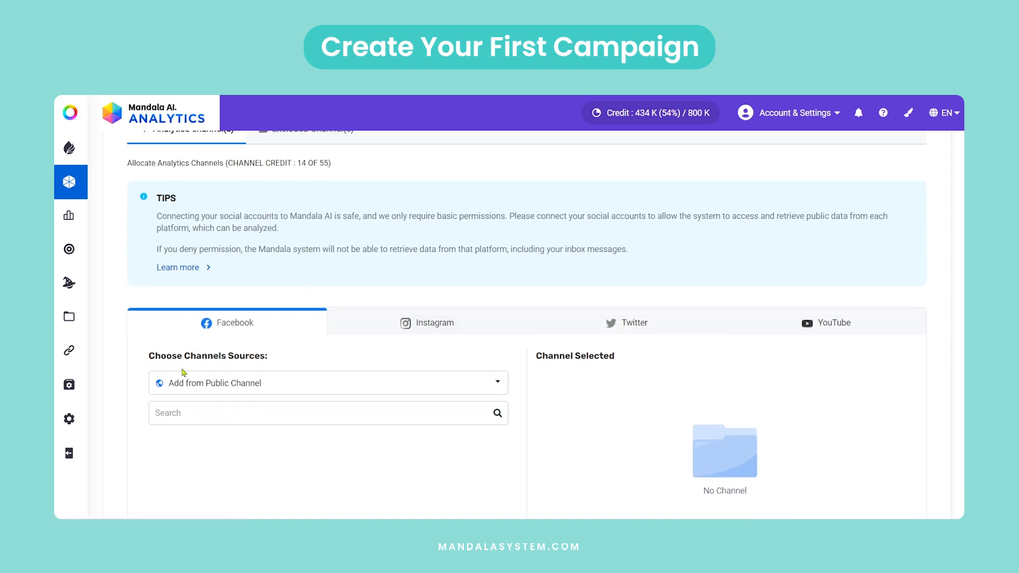
pyautogui.click(190, 414)
pyautogui.write('motor trend')
pyautogui.click(498, 414)
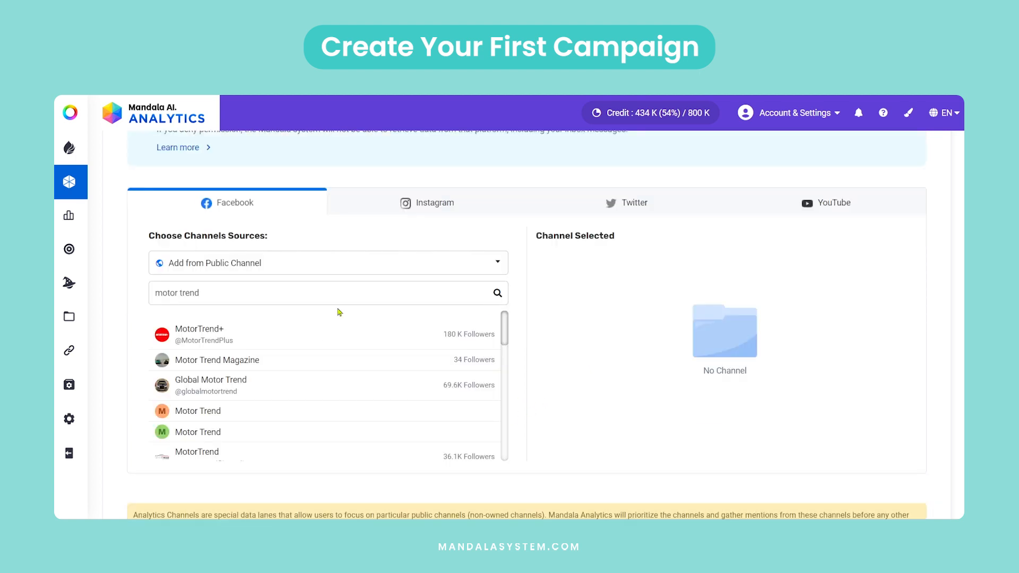
pyautogui.click(205, 329)
# Switch to the Instagram channel sources and copy the exact profile name "motortrend" from MotorTrend's Instagram page.
pyautogui.click(413, 202)
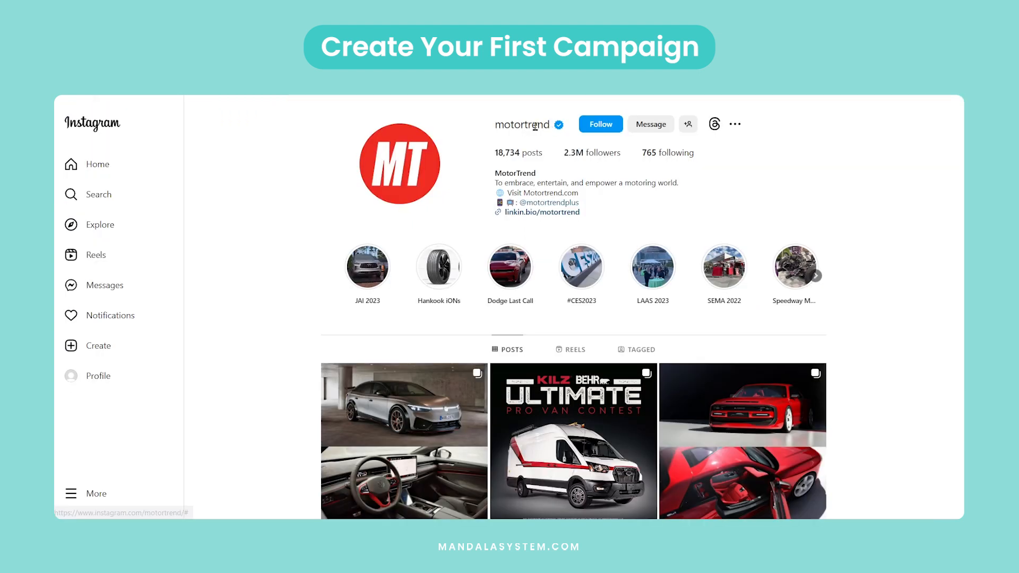
pyautogui.moveTo(551, 125); pyautogui.dragTo(497, 125)
pyautogui.rightClick(499, 128)
pyautogui.click(520, 229)
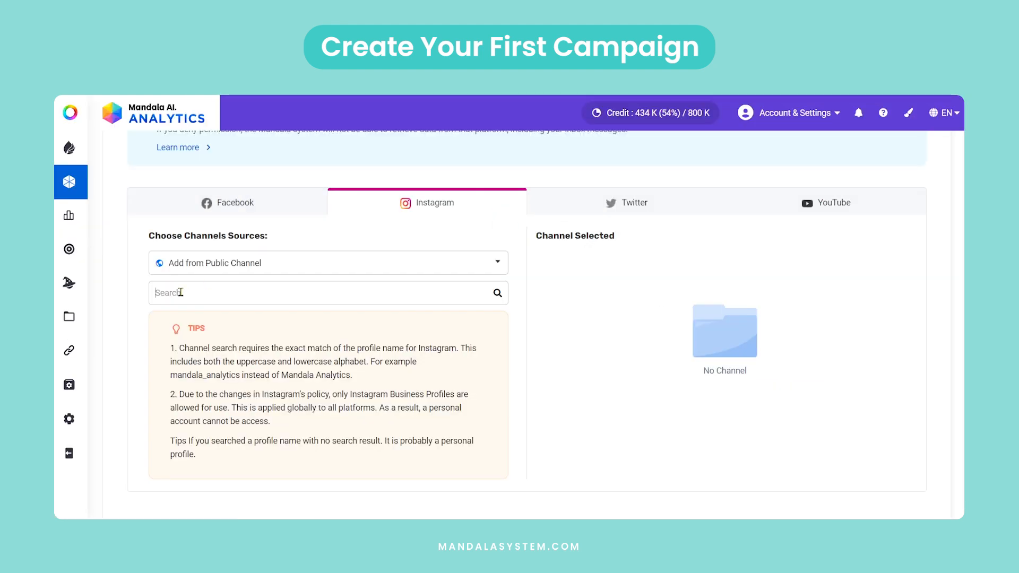
# Search Instagram's public channels for the copied name "motortrend" and add that profile as an analytics channel.
pyautogui.rightClick(181, 293)
pyautogui.click(220, 158)
pyautogui.click(497, 294)
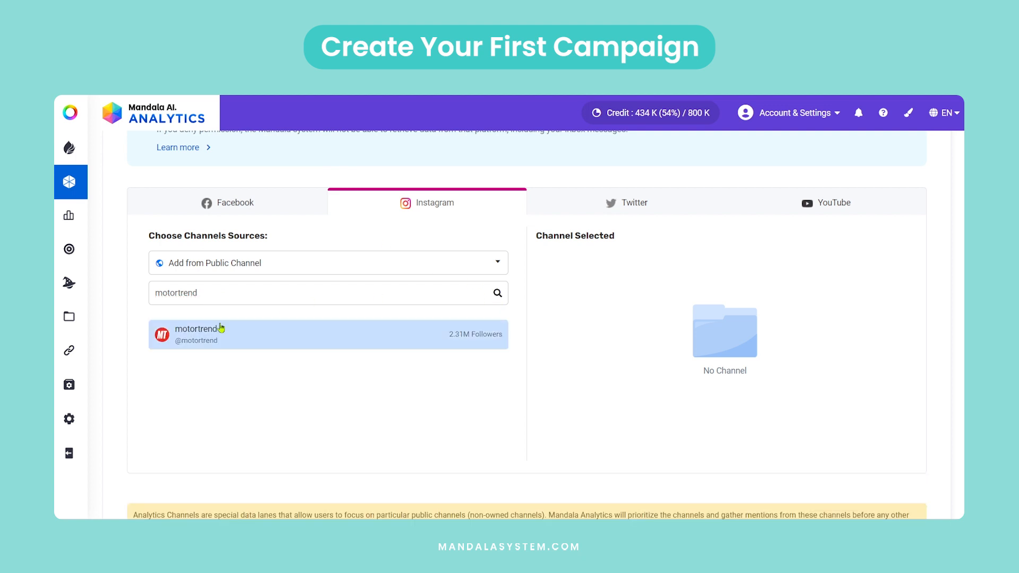
pyautogui.click(214, 335)
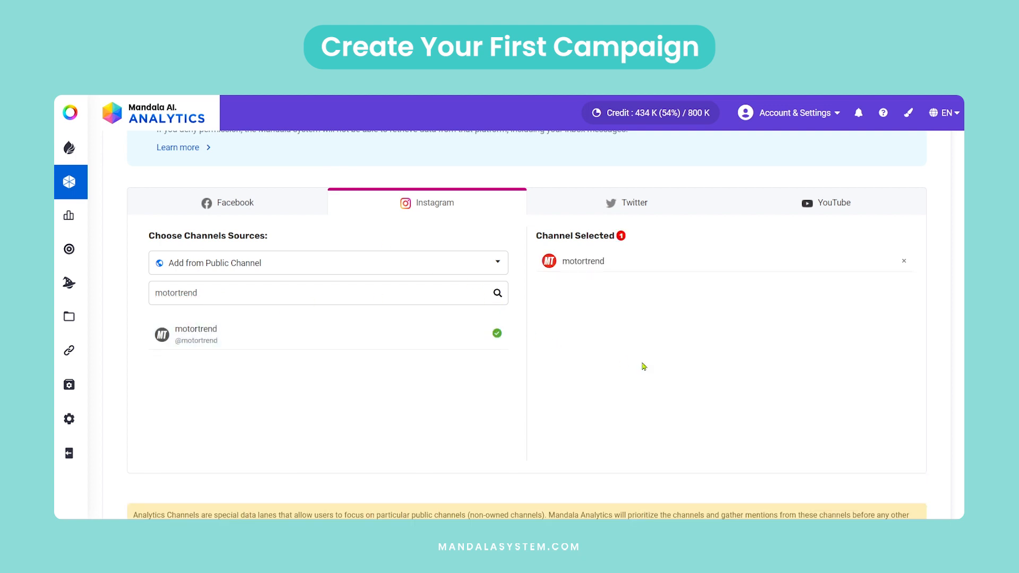
pyautogui.click(626, 203)
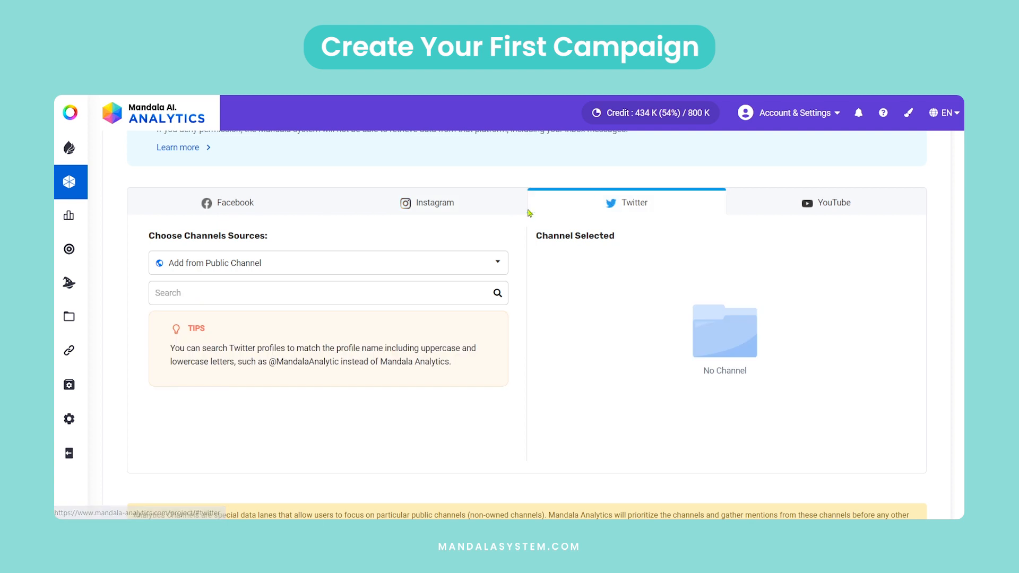
pyautogui.click(275, 299)
pyautogui.write('motor trend')
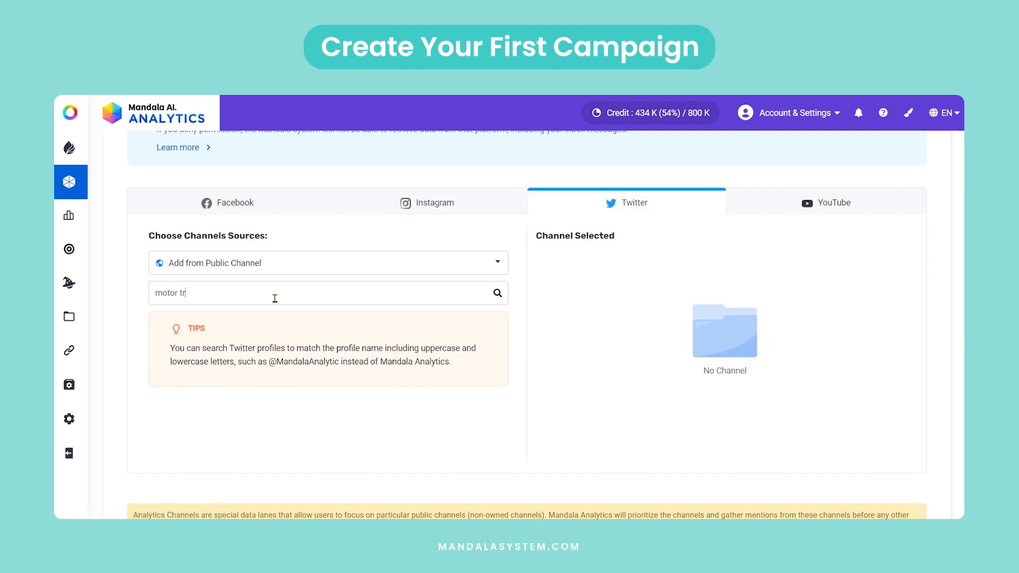
pyautogui.click(498, 293)
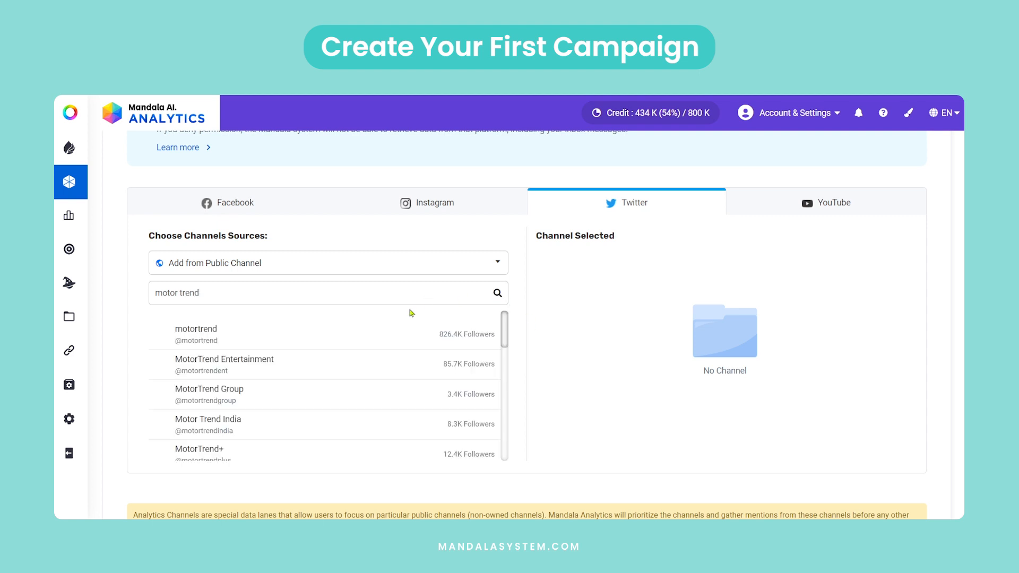
pyautogui.click(191, 344)
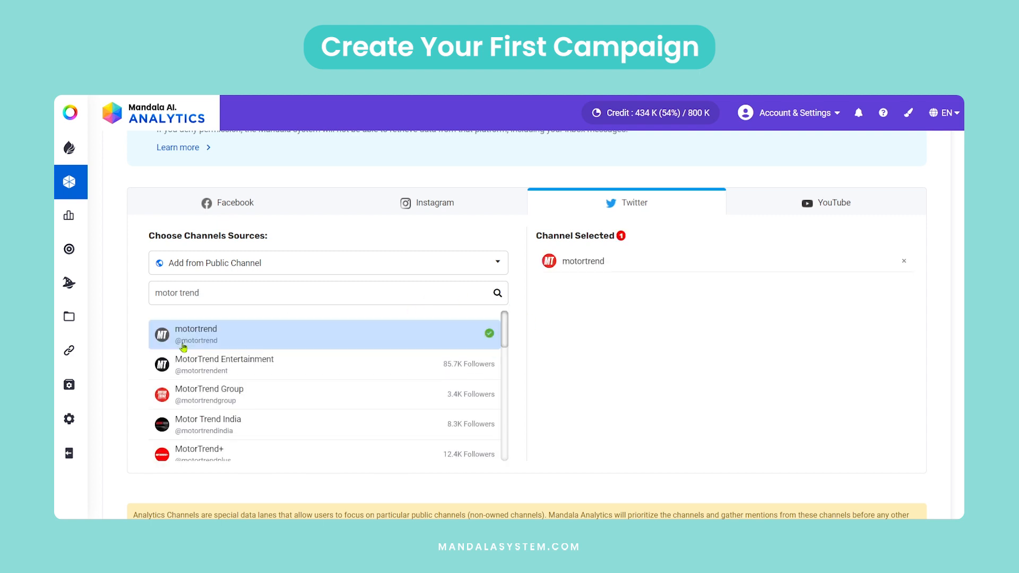
pyautogui.click(422, 191)
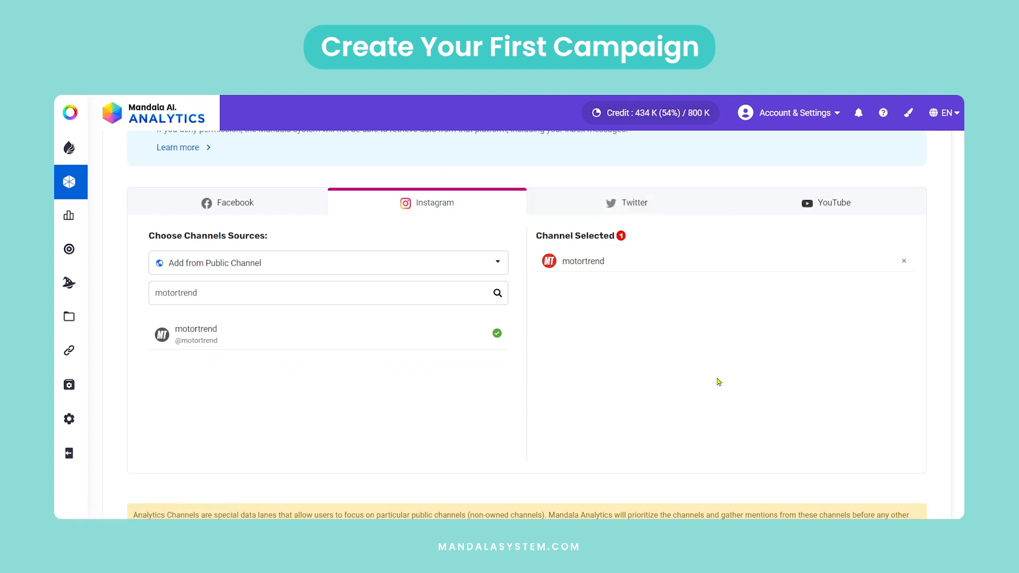
# Copy the URL of BYD's Instagram page, instagram.com/byd_global/, and paste it into the campaign's excluded channel names.
pyautogui.scroll(3, 717, 378)
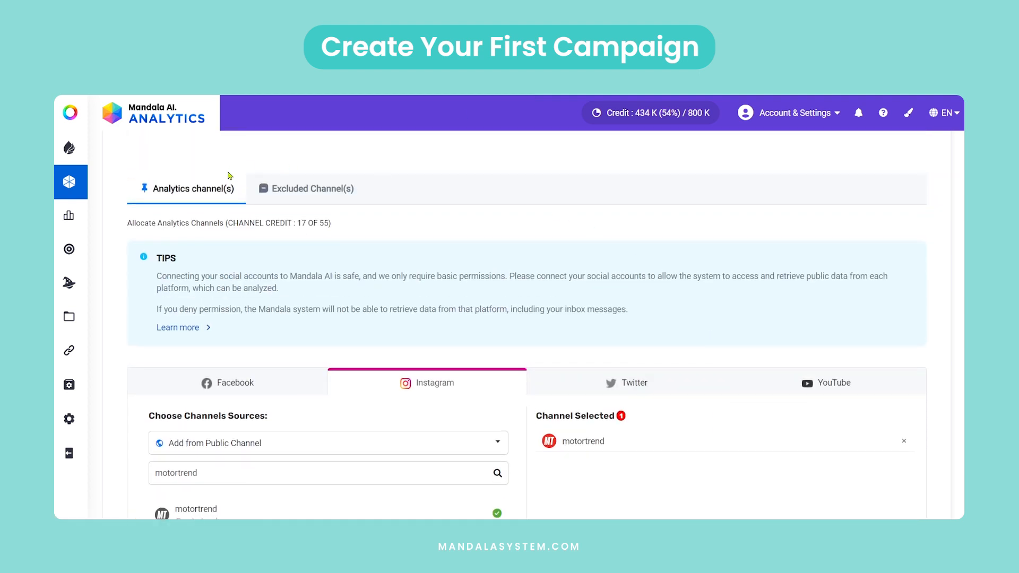
pyautogui.click(295, 194)
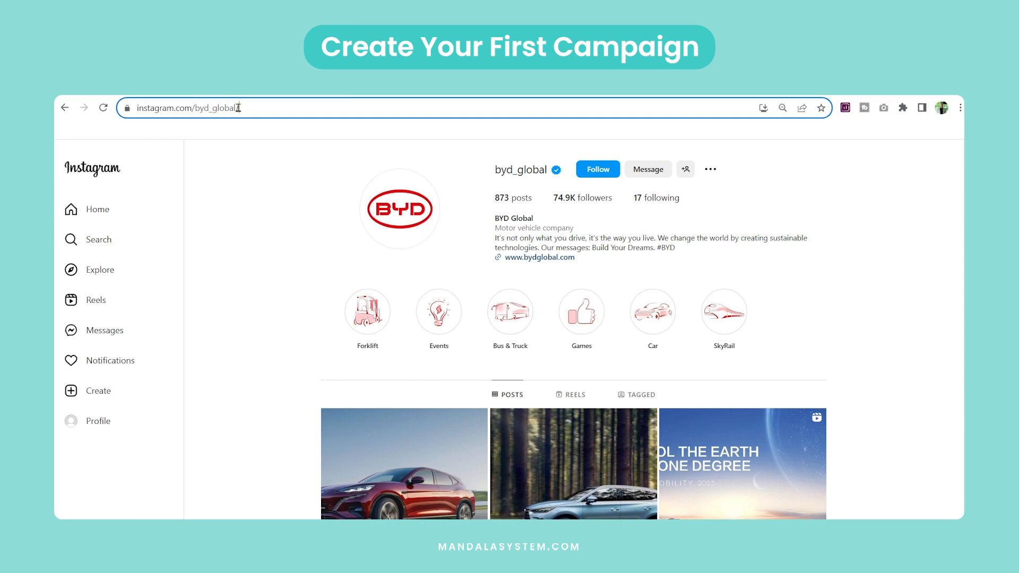
pyautogui.moveTo(238, 108); pyautogui.dragTo(132, 108)
pyautogui.rightClick(176, 109)
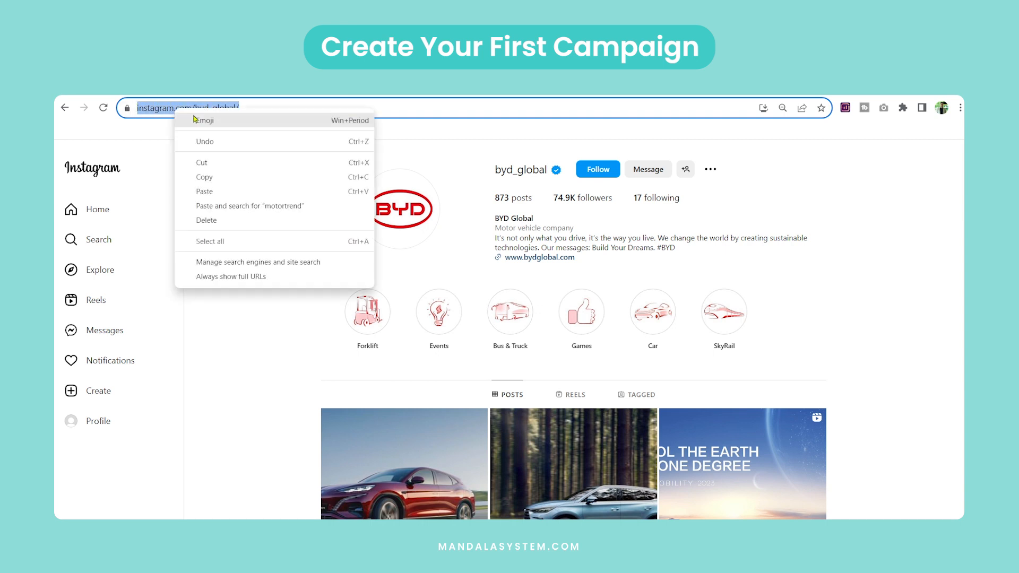
pyautogui.click(216, 177)
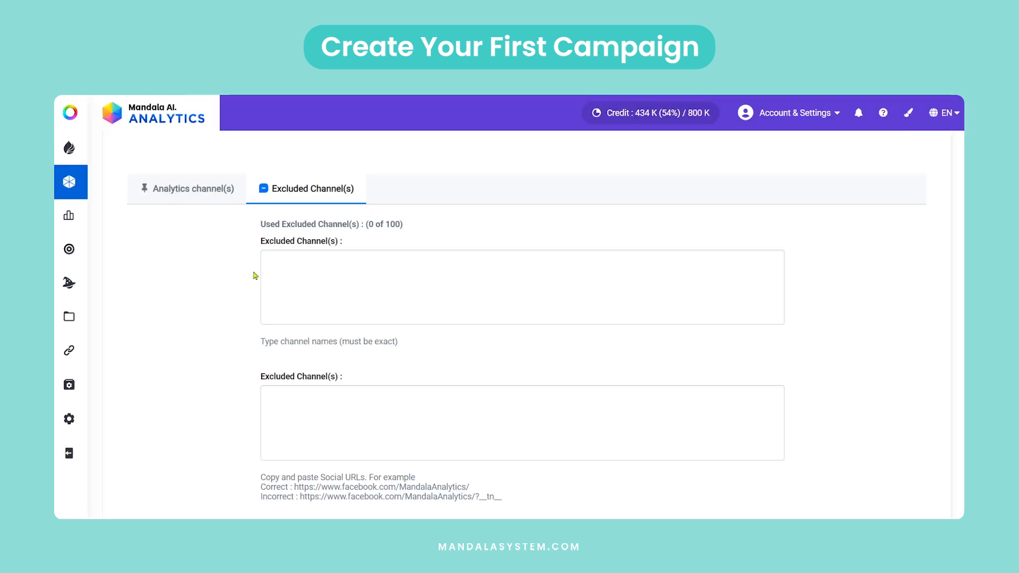
pyautogui.rightClick(273, 260)
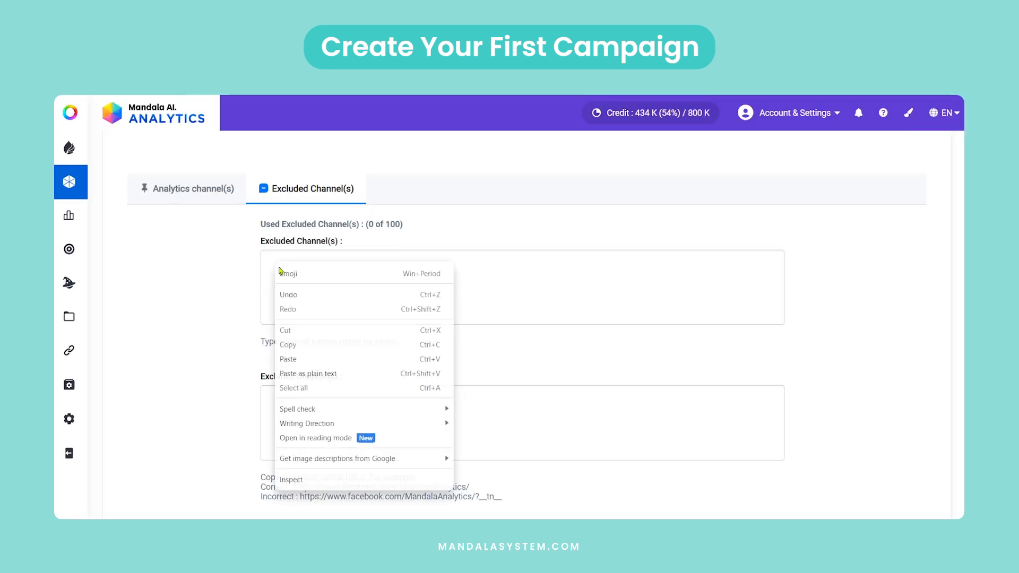
pyautogui.click(311, 357)
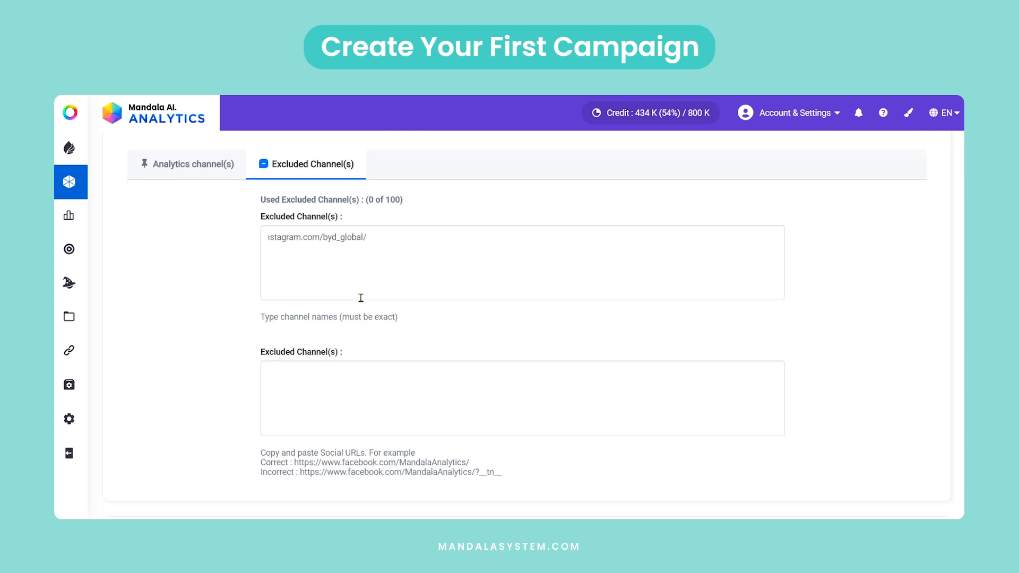
# Set the campaign's focus language to English instead of All.
pyautogui.scroll(-5, 421, 296)
pyautogui.click(239, 329)
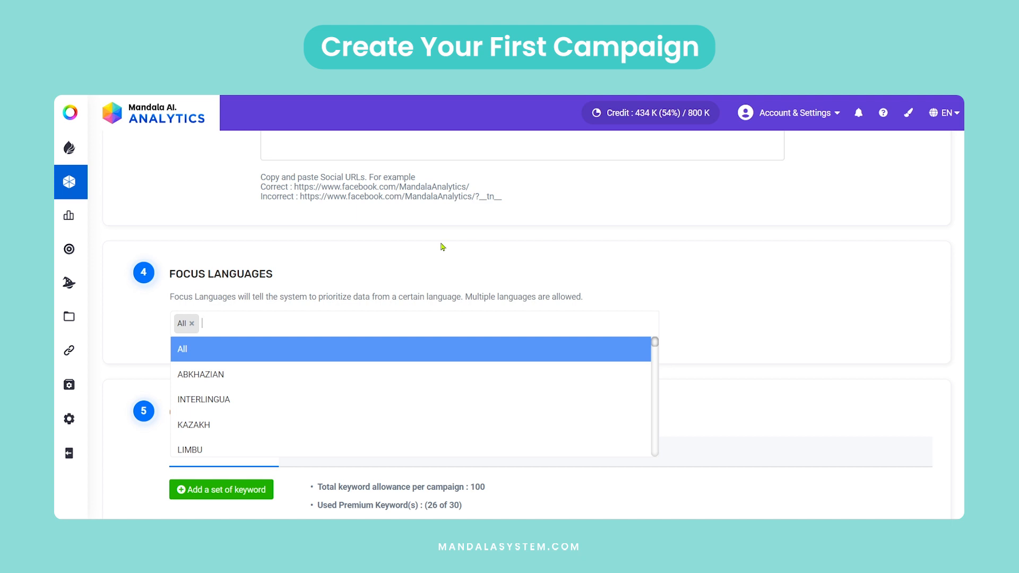
pyautogui.write('english')
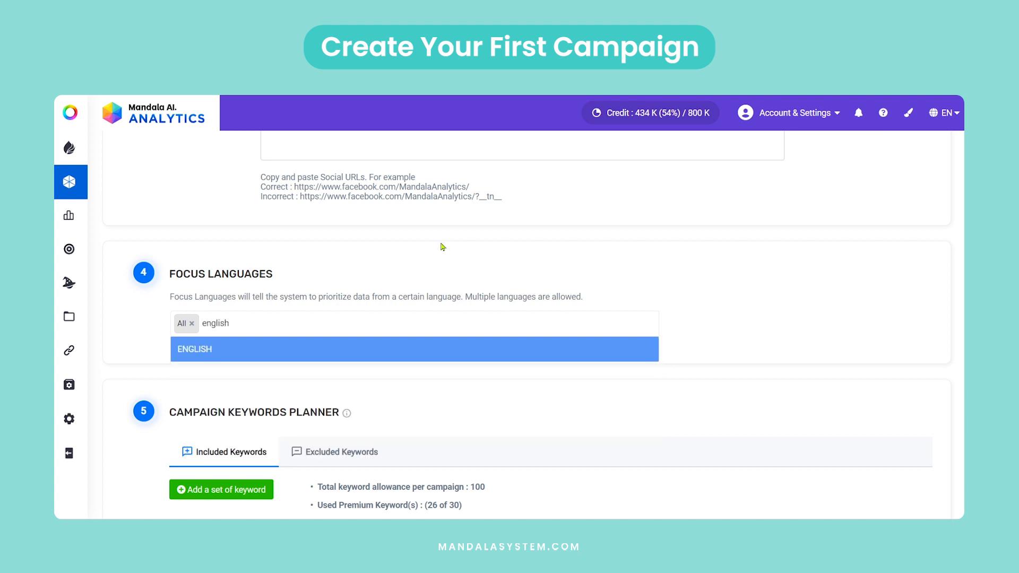
pyautogui.click(193, 352)
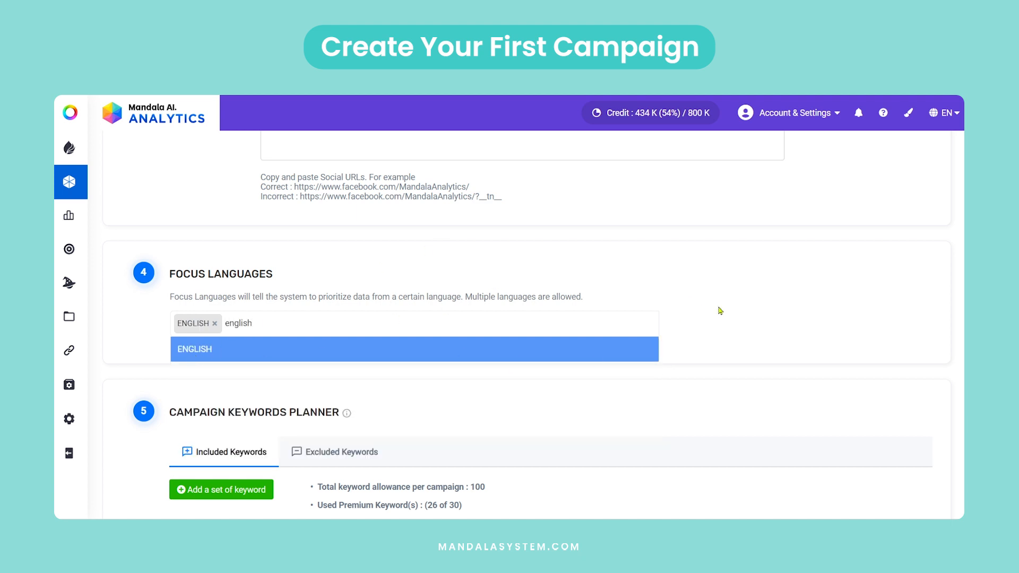
pyautogui.click(742, 308)
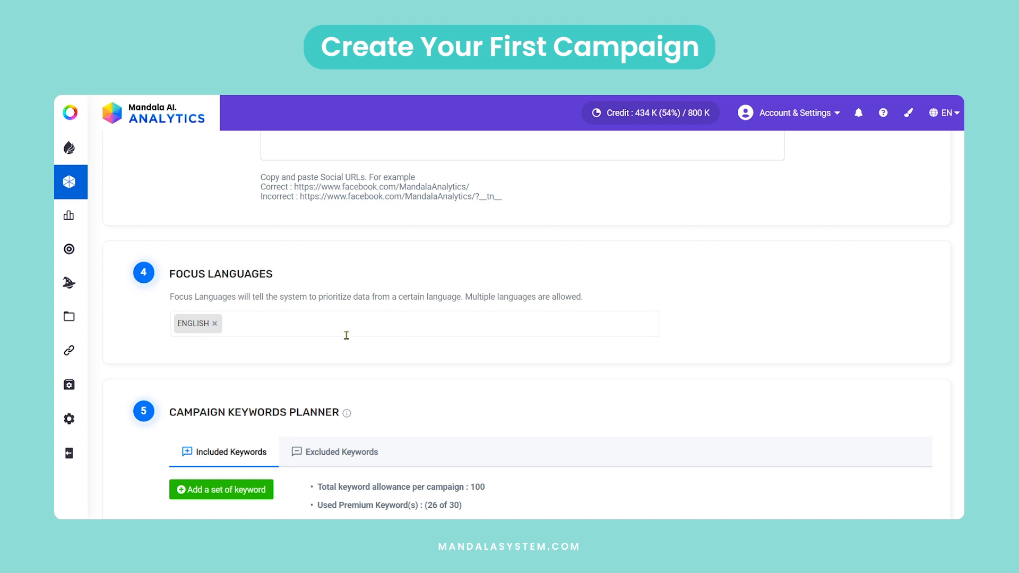
# Name the first included keyword set "Evs" and add the suggested exact phrase "EVs" to its premium keywords.
pyautogui.scroll(-5, 349, 333)
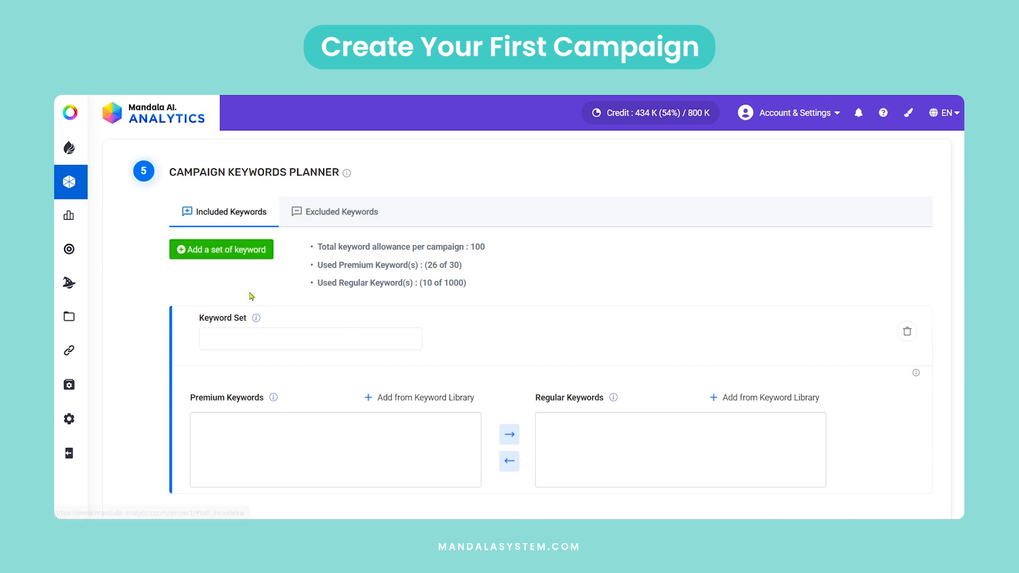
pyautogui.scroll(-1, 252, 296)
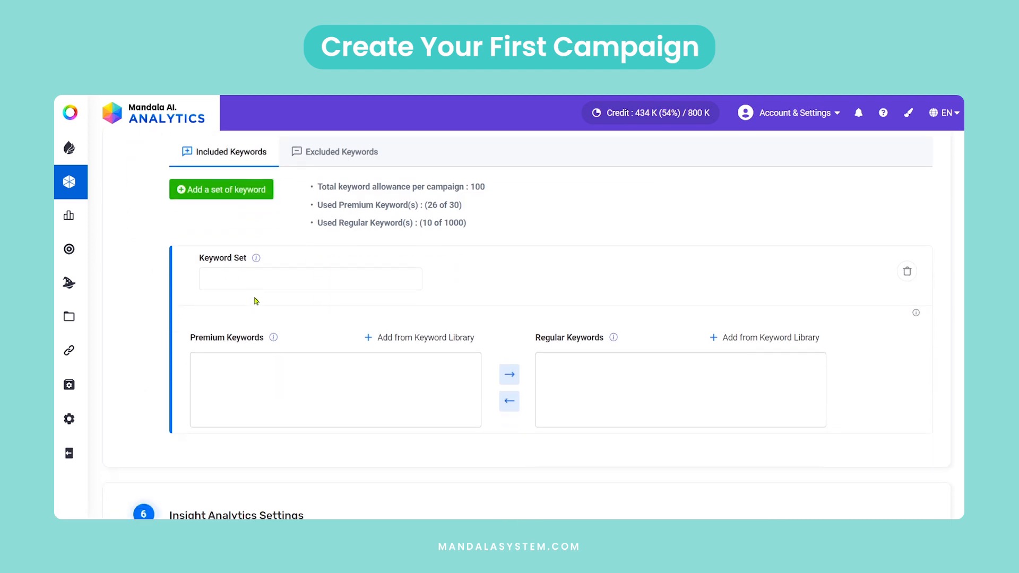
pyautogui.click(226, 276)
pyautogui.write('Evs')
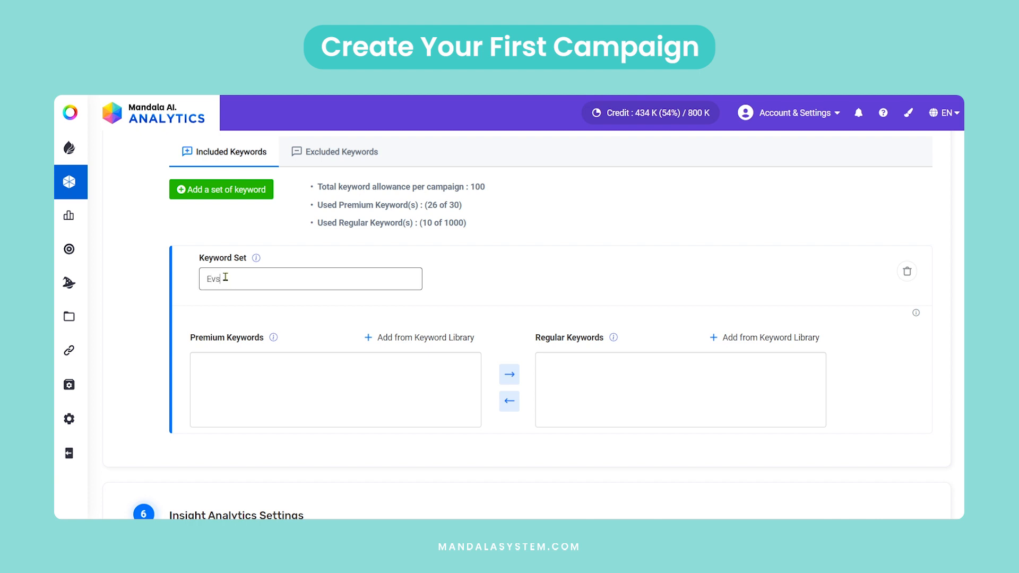
pyautogui.click(205, 368)
pyautogui.write('E')
pyautogui.scroll(-2, 236, 255)
pyautogui.write('Vs')
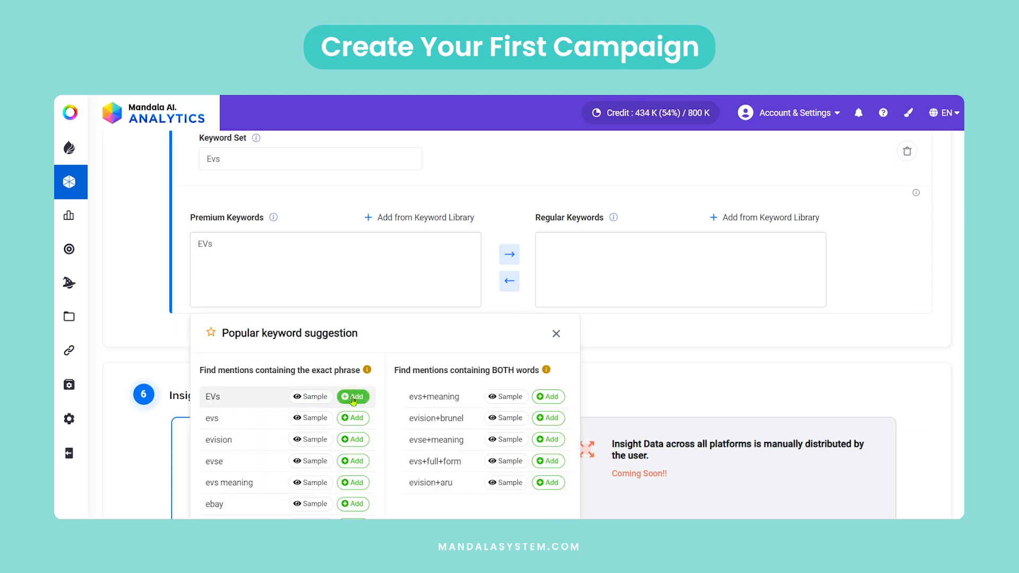
pyautogui.click(353, 397)
# Add the suggested exact phrase "electric vehicle" as another premium keyword of the Evs set.
pyautogui.click(286, 240)
pyautogui.write('electric vehicle')
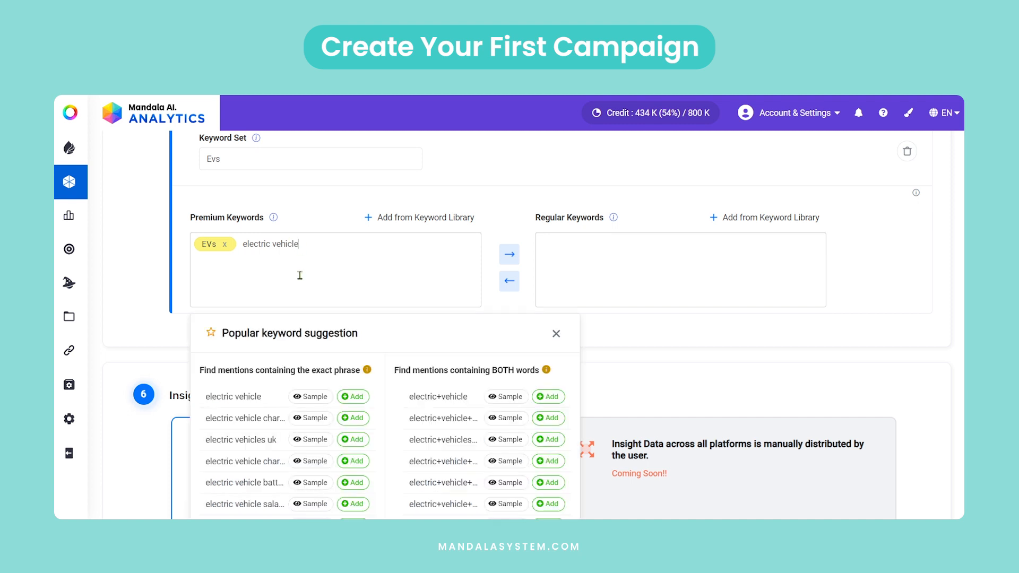
pyautogui.click(353, 397)
pyautogui.click(350, 272)
# Create a second keyword set named "Tesla" and add the suggested exact phrase "Tesla" to its premium keywords.
pyautogui.scroll(2, 318, 250)
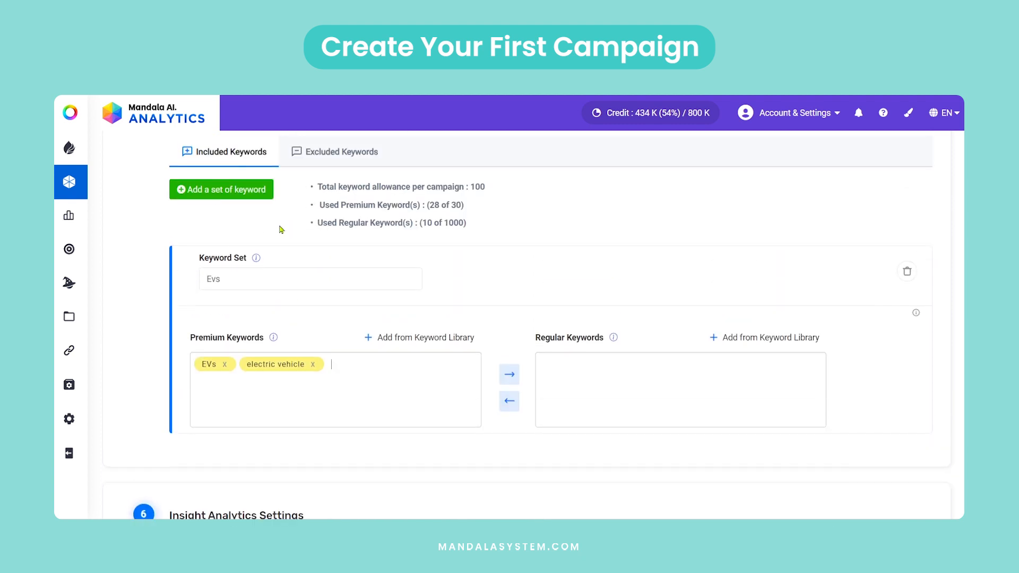
pyautogui.click(214, 191)
pyautogui.scroll(-3, 314, 253)
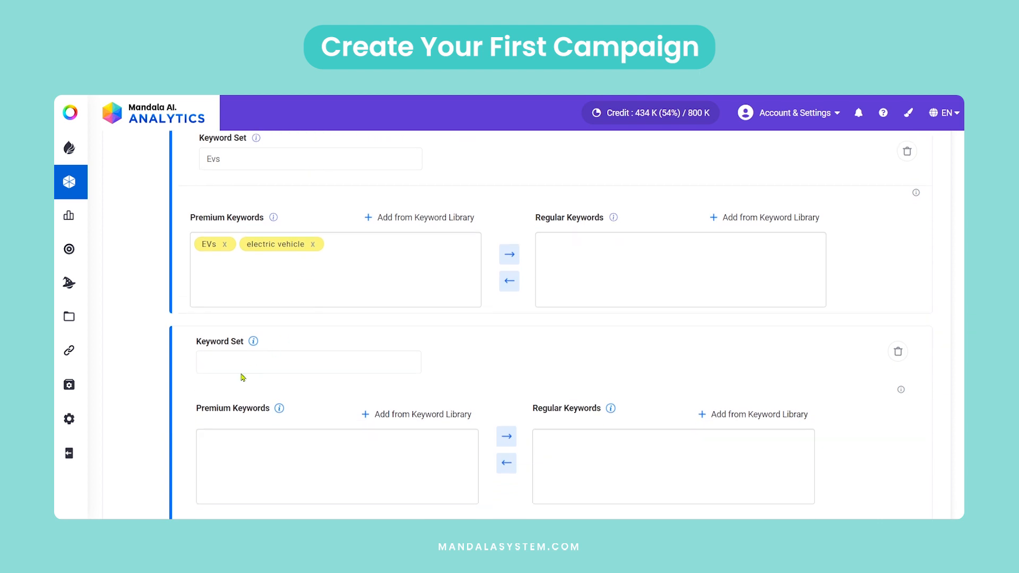
pyautogui.click(236, 362)
pyautogui.write('Tesla')
pyautogui.scroll(-3, 282, 368)
pyautogui.click(246, 332)
pyautogui.write('Tesla')
pyautogui.scroll(-3, 242, 358)
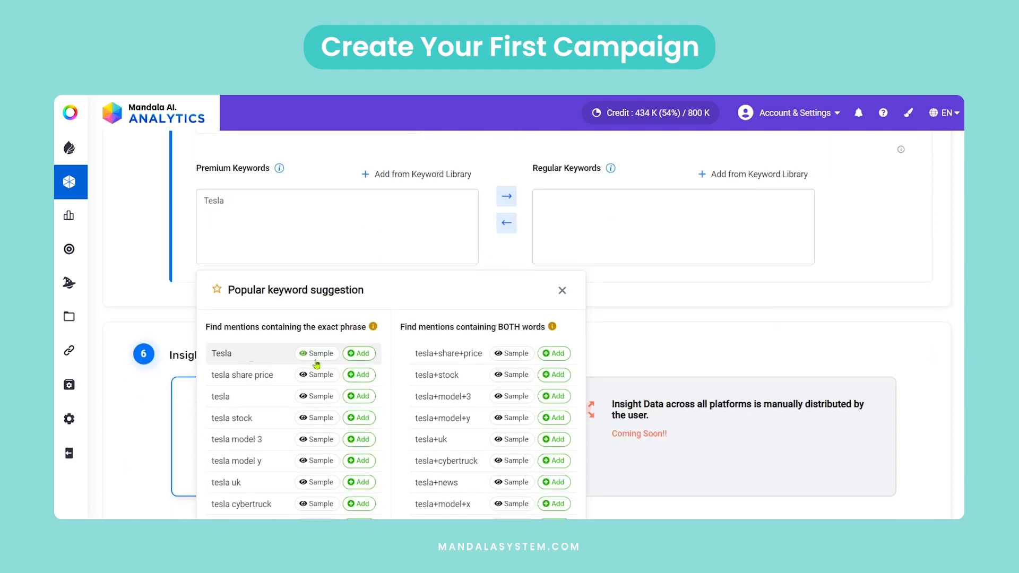
pyautogui.click(359, 353)
# Create a third keyword set named "BYD" and add the suggested exact phrase "BYD" to its premium keywords.
pyautogui.scroll(6, 341, 307)
pyautogui.click(234, 191)
pyautogui.scroll(-7, 296, 352)
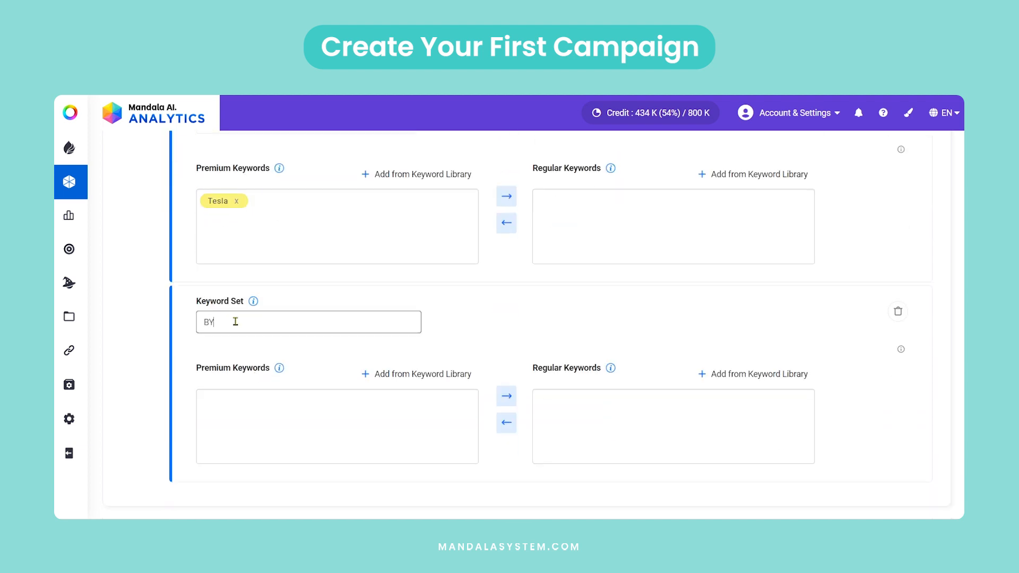
pyautogui.click(231, 405)
pyautogui.write('BYD')
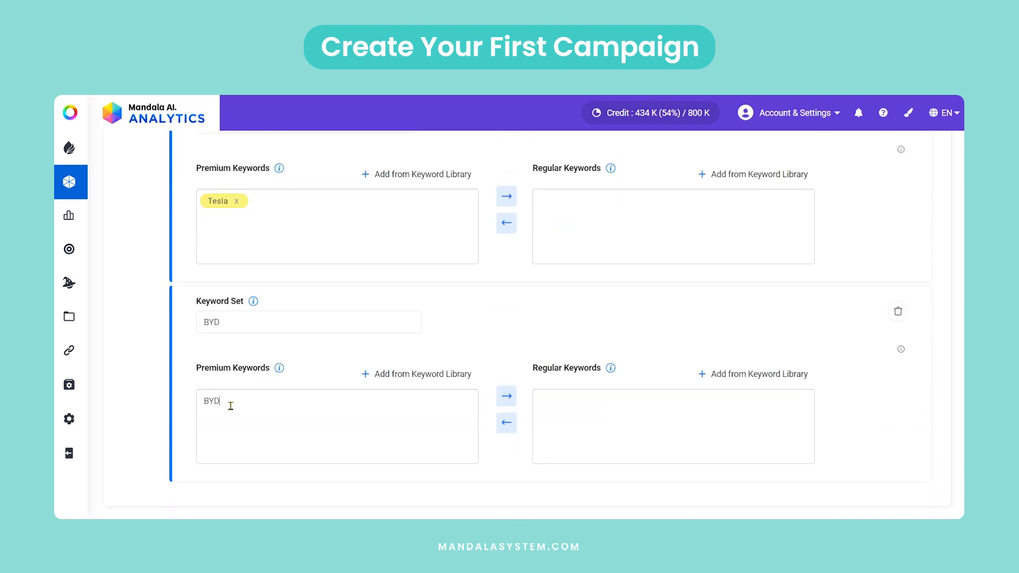
pyautogui.scroll(-1, 234, 410)
pyautogui.scroll(-2, 238, 412)
pyautogui.click(358, 373)
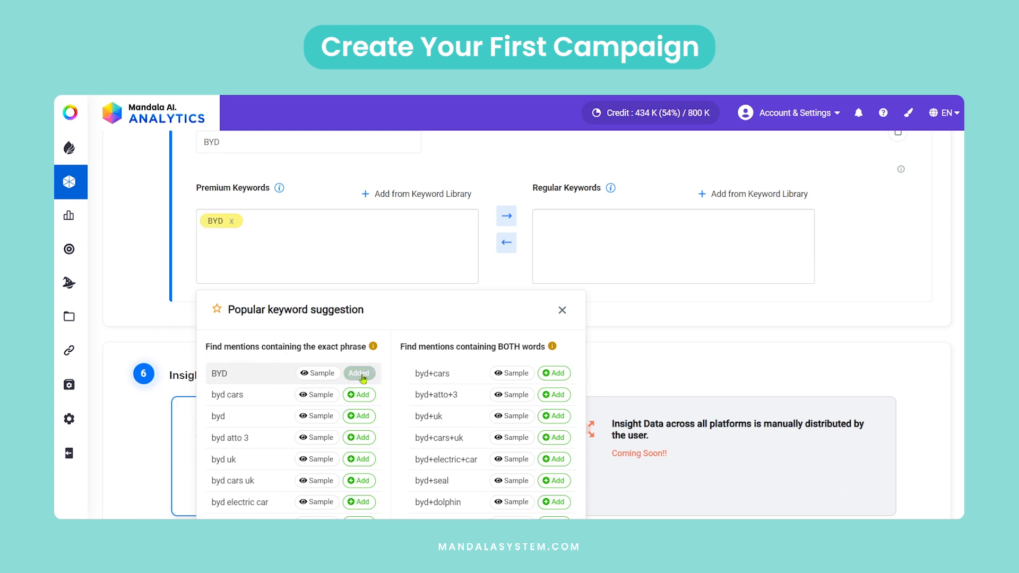
pyautogui.click(695, 317)
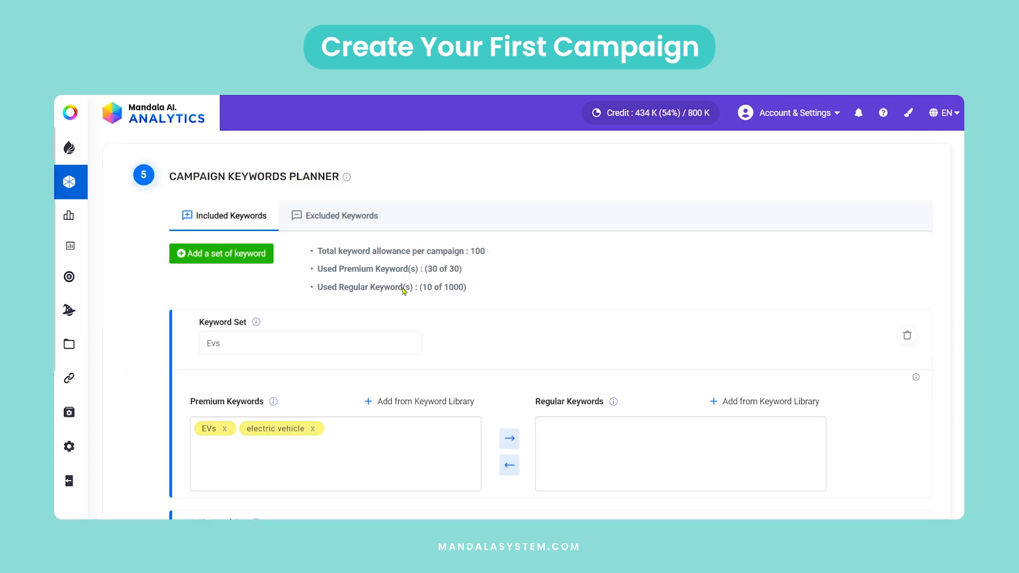
# Add "elon musk" to the campaign's excluded keywords.
pyautogui.click(337, 219)
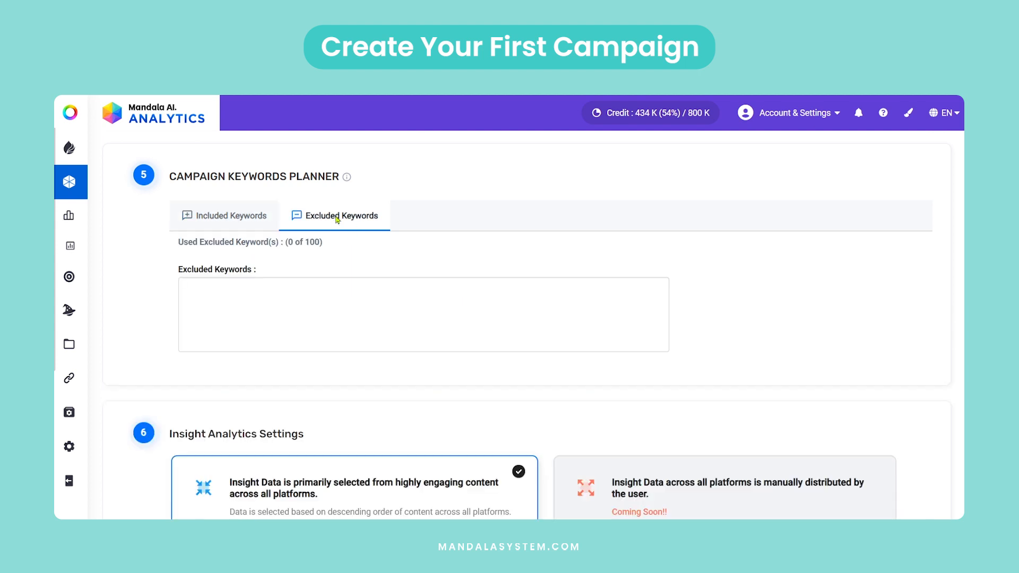
pyautogui.click(201, 291)
pyautogui.write('elon musk')
pyautogui.press('Return')
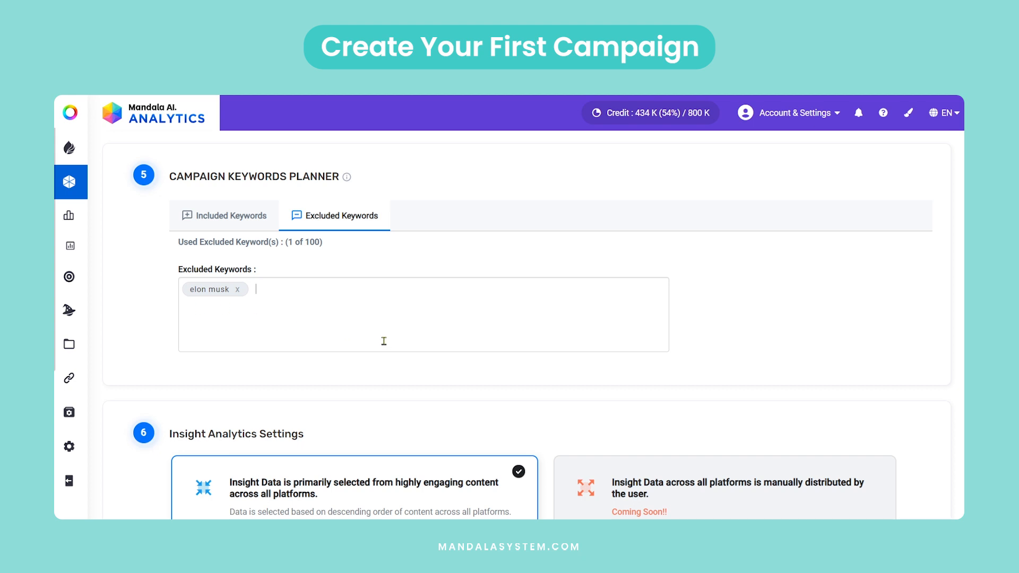
# Save the campaign settings and confirm the maximum mention limit.
pyautogui.scroll(-3, 383, 280)
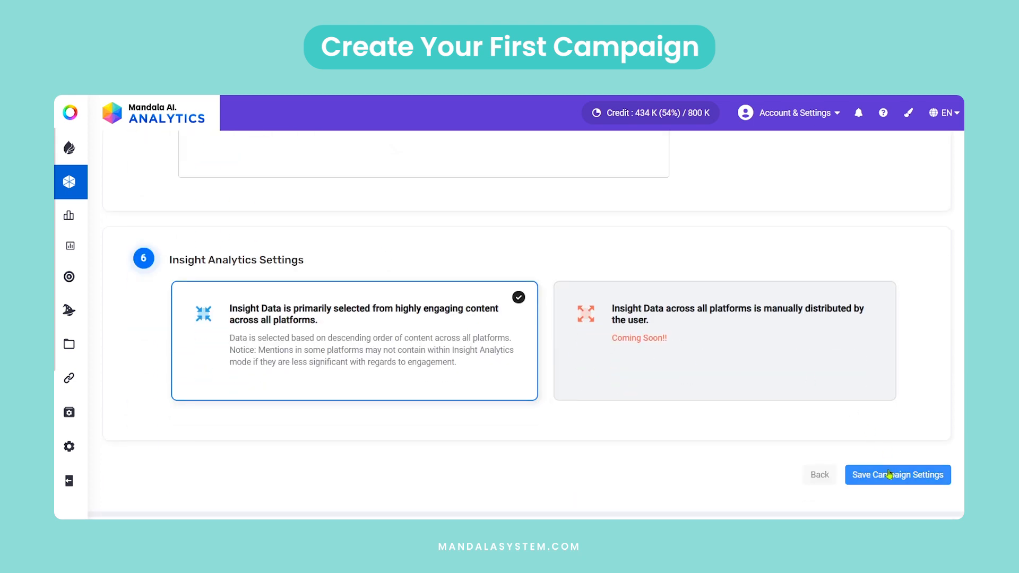
pyautogui.click(889, 484)
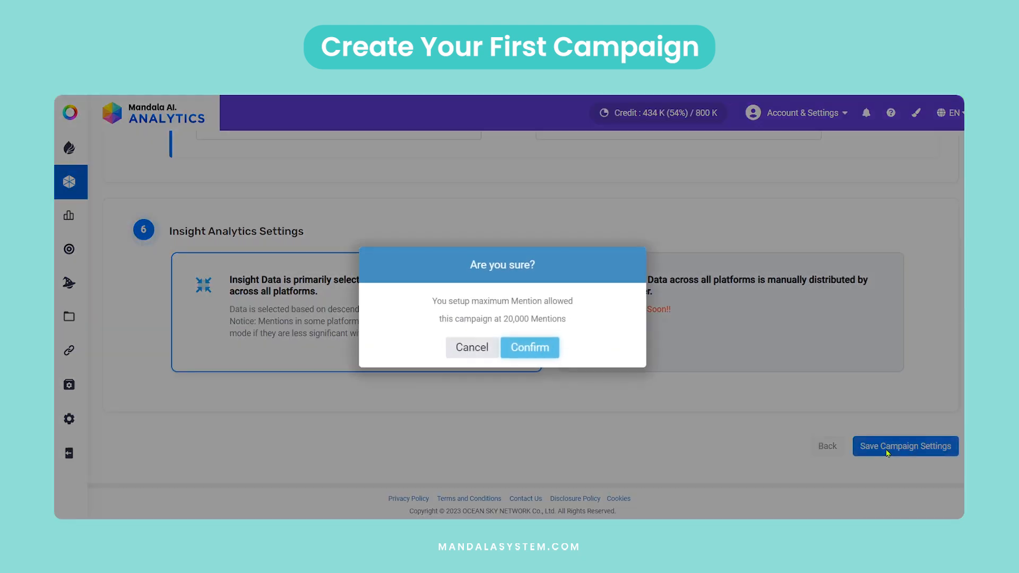
pyautogui.click(541, 354)
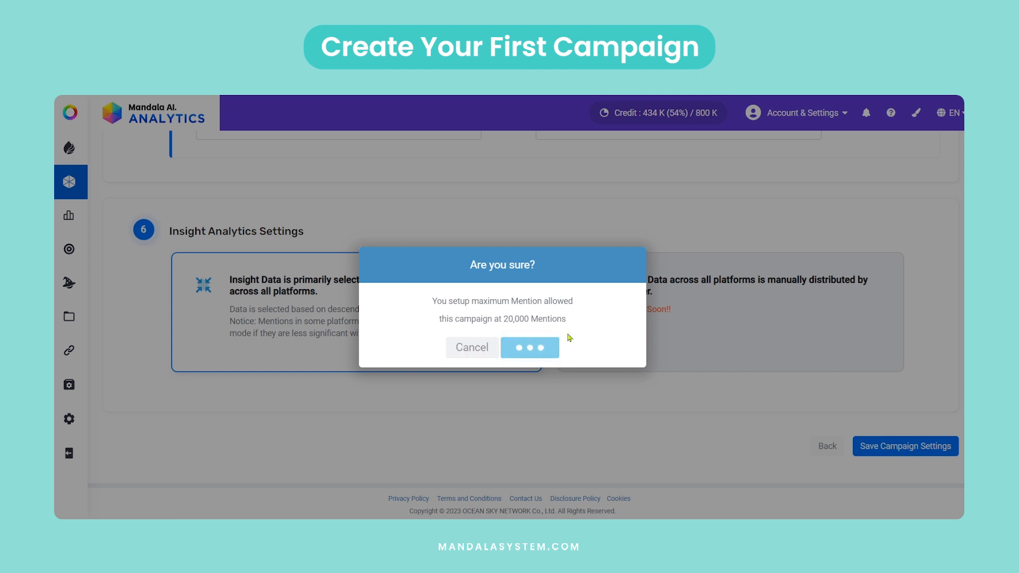
pyautogui.click(503, 366)
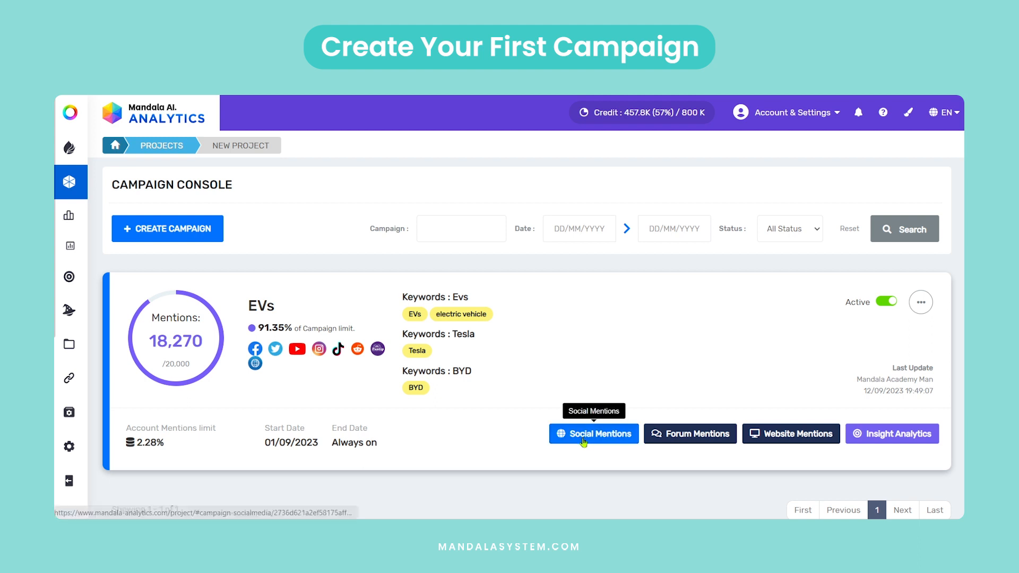
# Open the EVs campaign's social mentions and examine the platform totals, mention timeline and platform comparison charts.
pyautogui.click(583, 437)
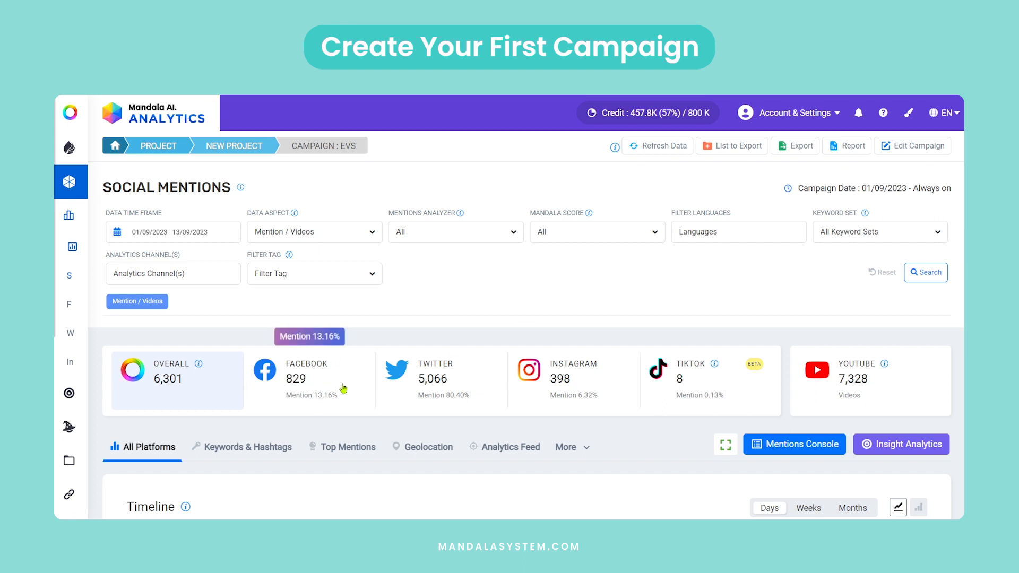
pyautogui.scroll(-8, 499, 444)
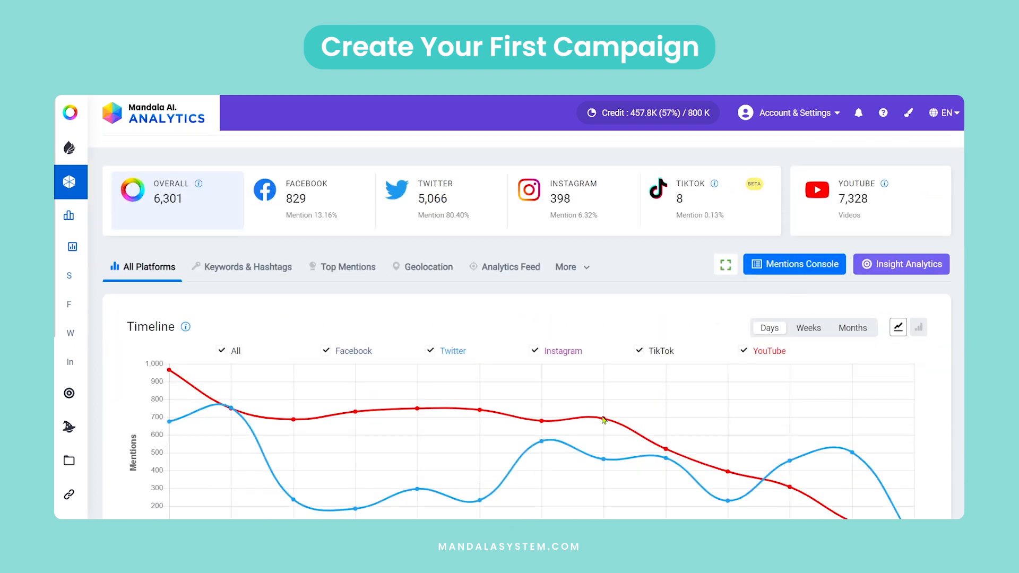
pyautogui.scroll(-6, 499, 444)
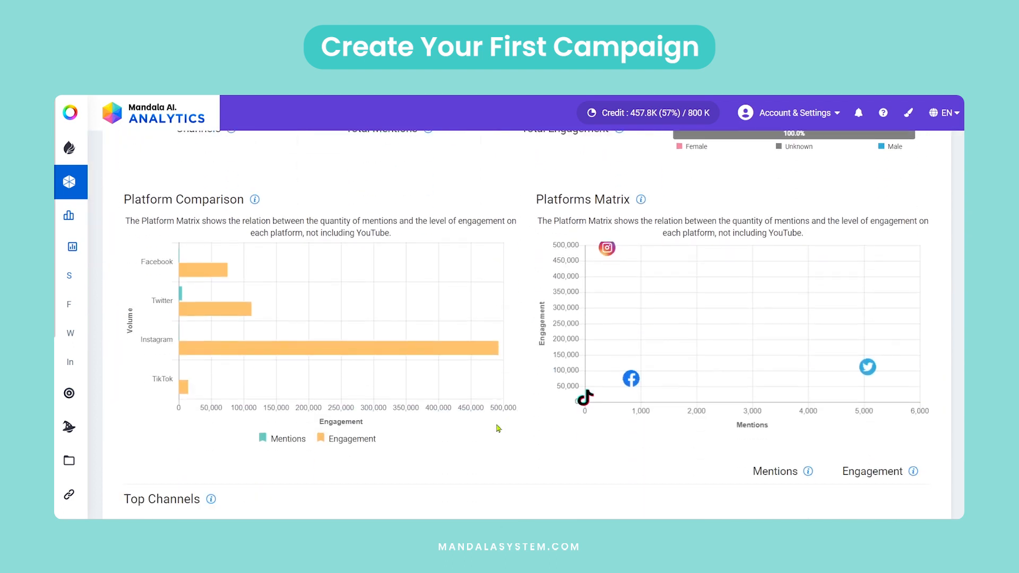